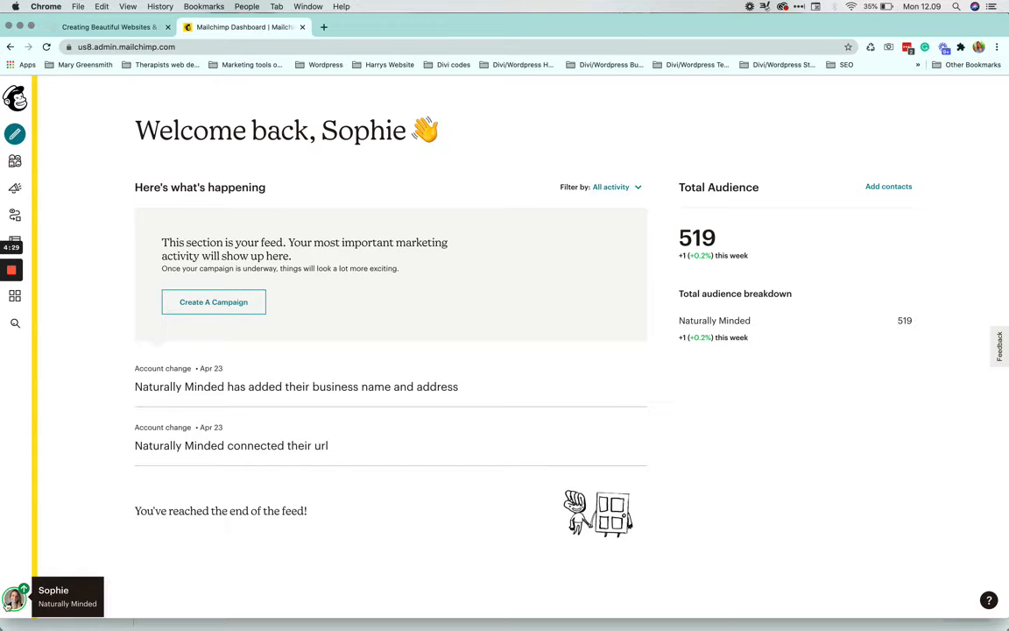
# Open the API keys page in the Mailchimp account settings.
pyautogui.click(13, 599)
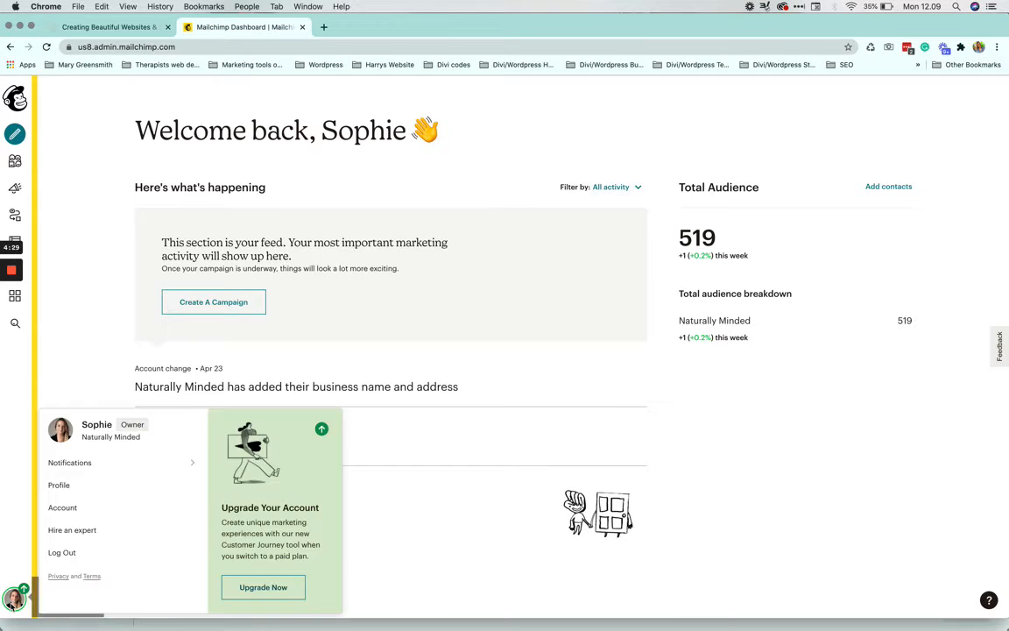
pyautogui.click(57, 508)
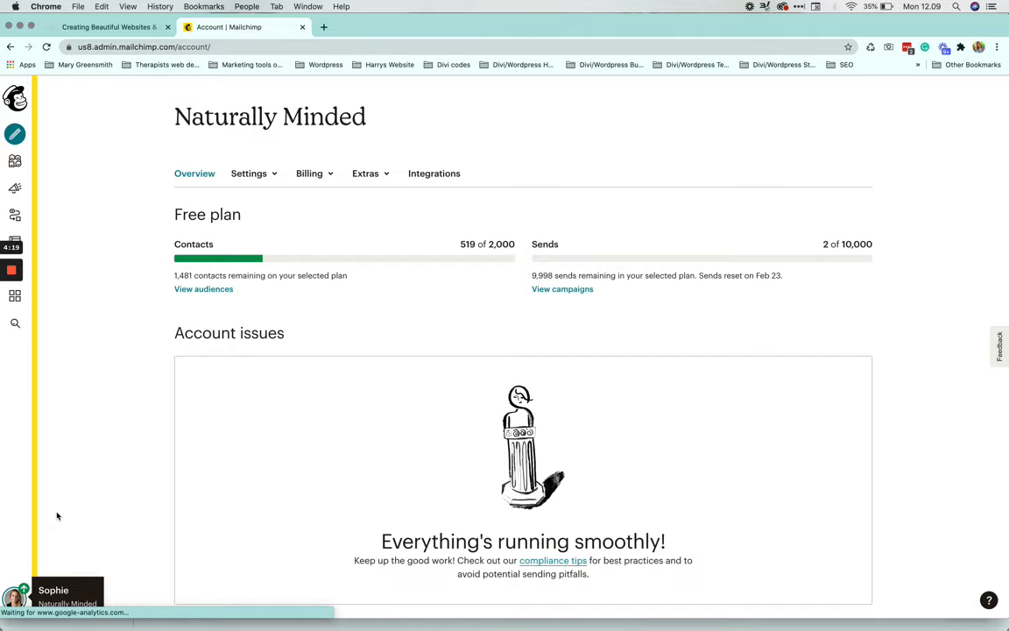
pyautogui.click(367, 175)
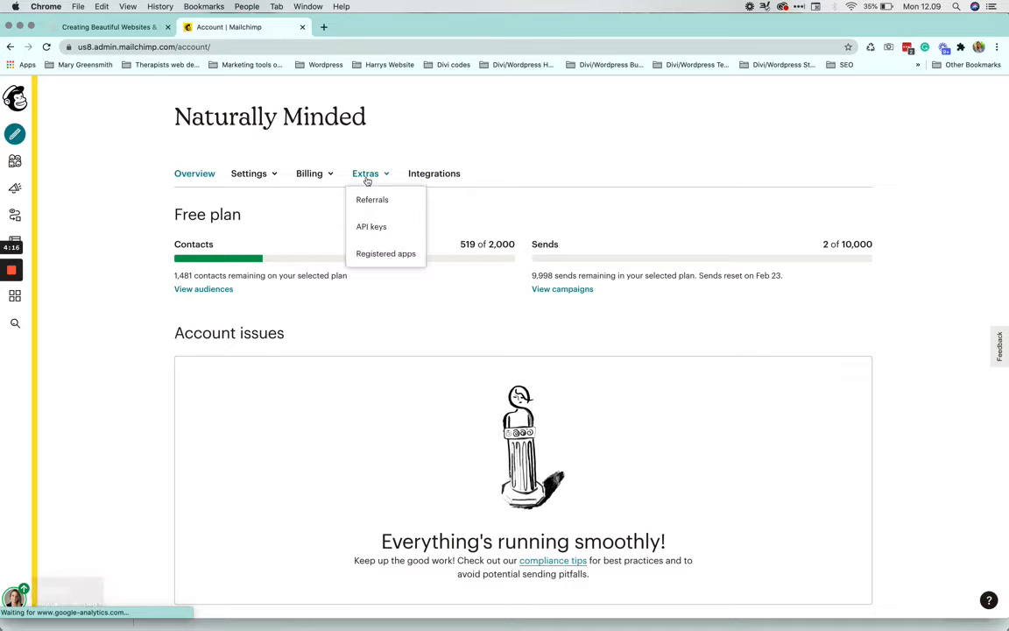
pyautogui.click(367, 226)
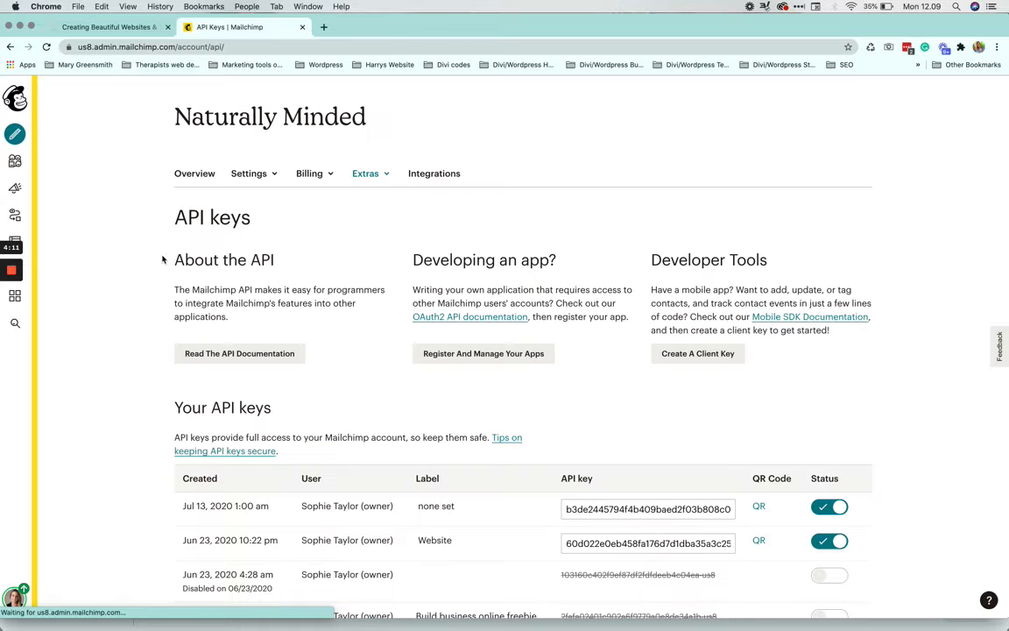
# Examine the API keys page, comparing the Your API keys table with the Mobile SDK Client keys section.
pyautogui.scroll(-4, 162, 259)
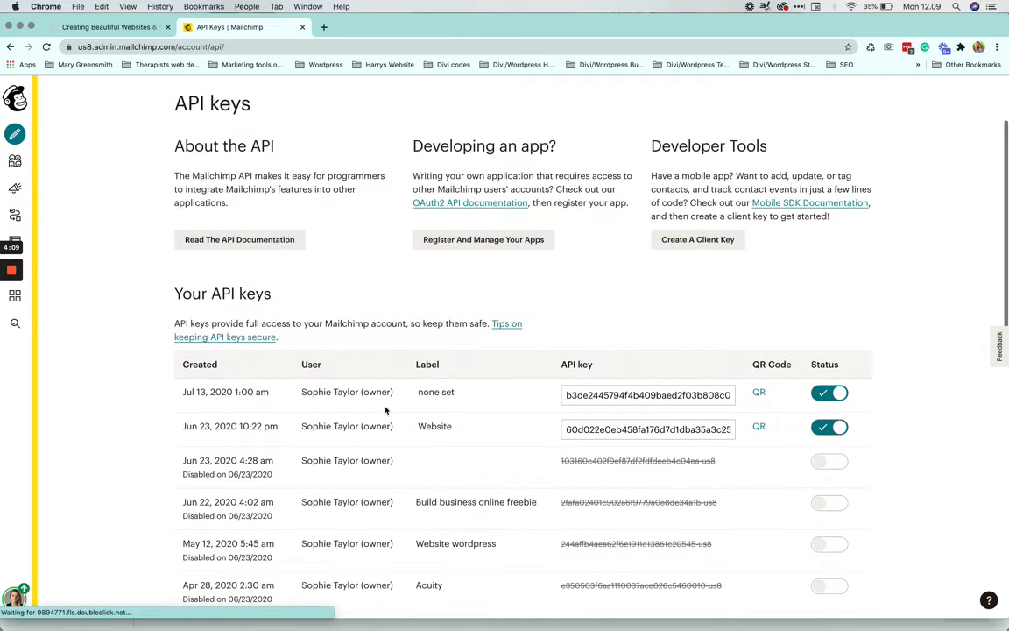
pyautogui.scroll(-2, 263, 324)
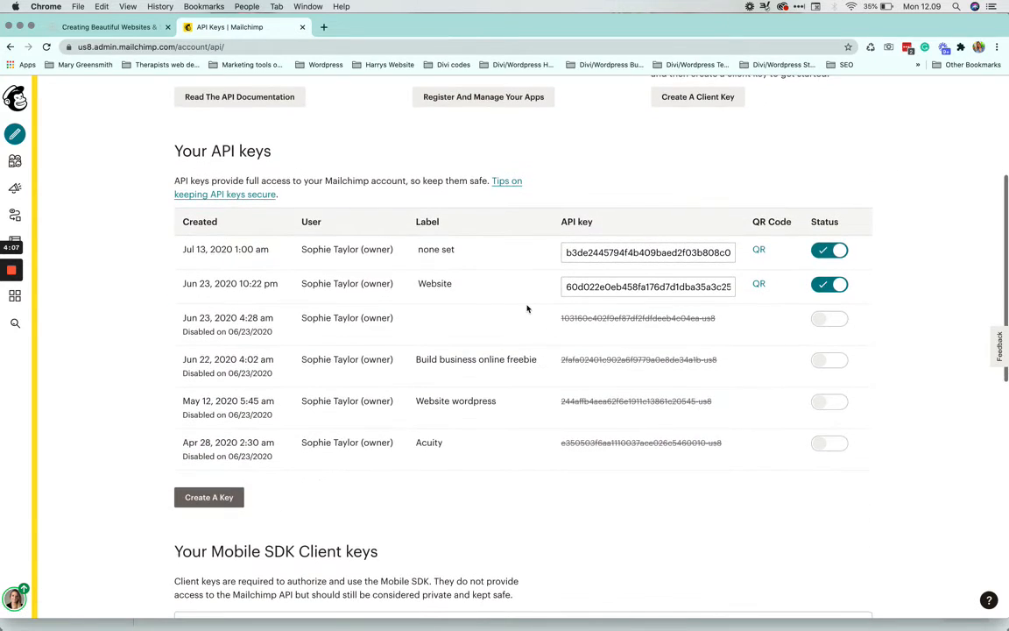
pyautogui.scroll(-5, 527, 308)
pyautogui.scroll(-1, 527, 308)
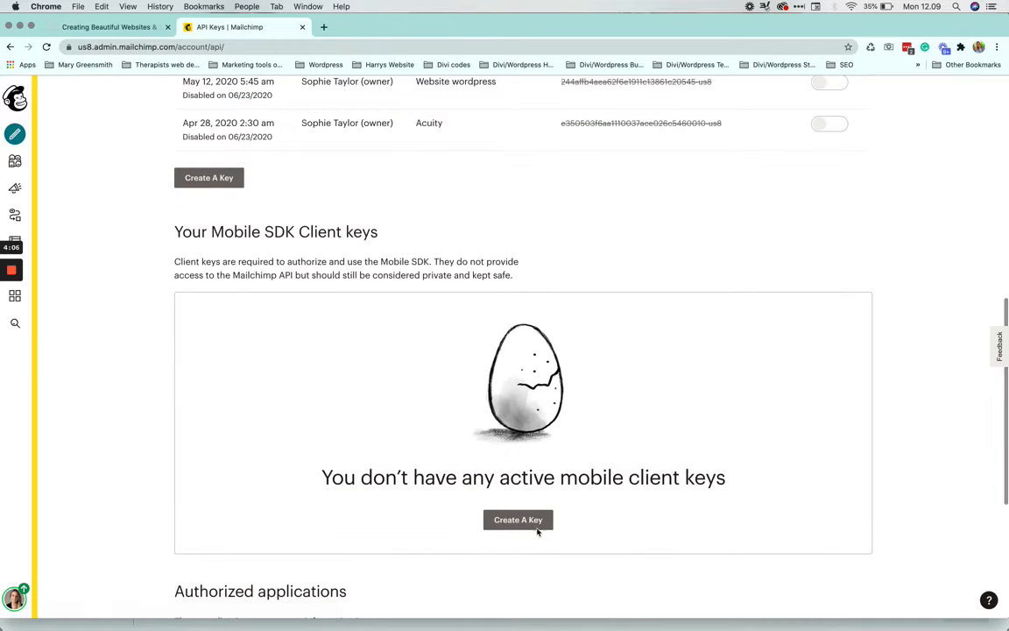
pyautogui.moveTo(171, 237); pyautogui.dragTo(415, 227)
pyautogui.click(502, 223)
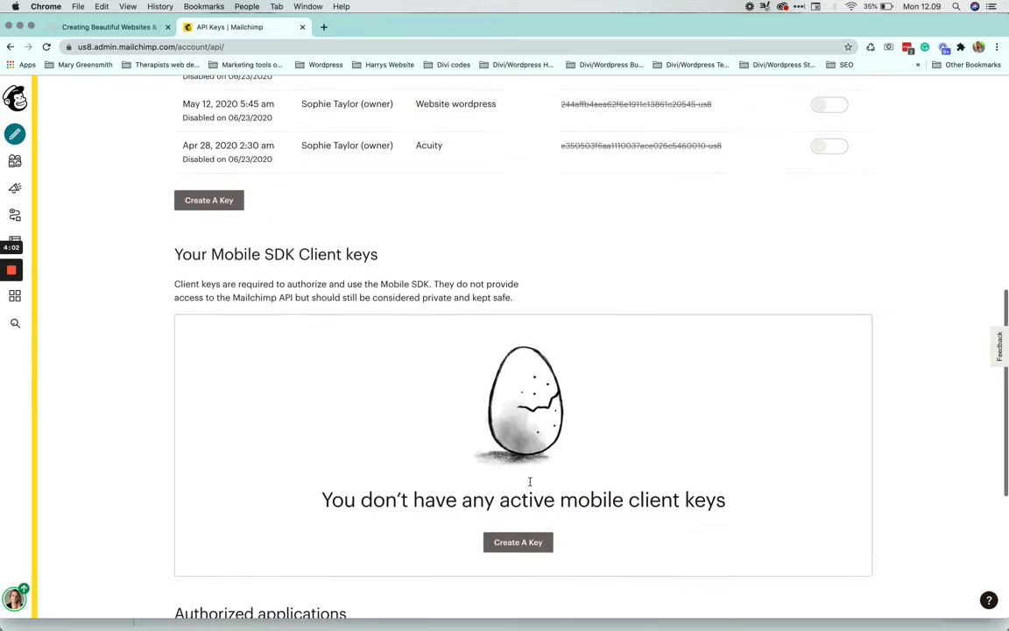
pyautogui.scroll(5, 526, 480)
pyautogui.scroll(-4, 517, 491)
pyautogui.scroll(5, 496, 517)
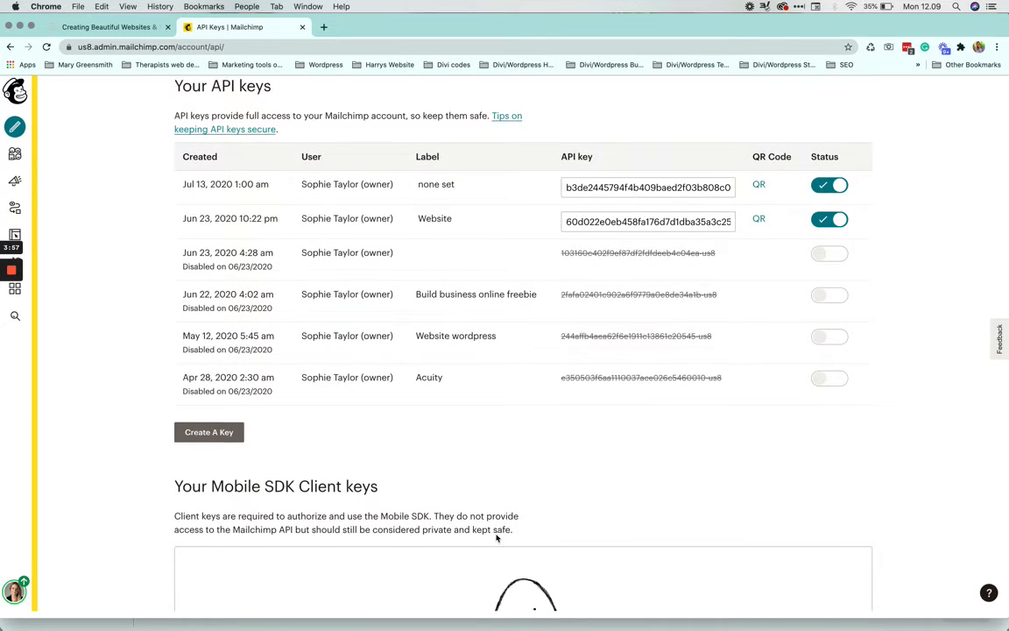
pyautogui.scroll(3, 396, 395)
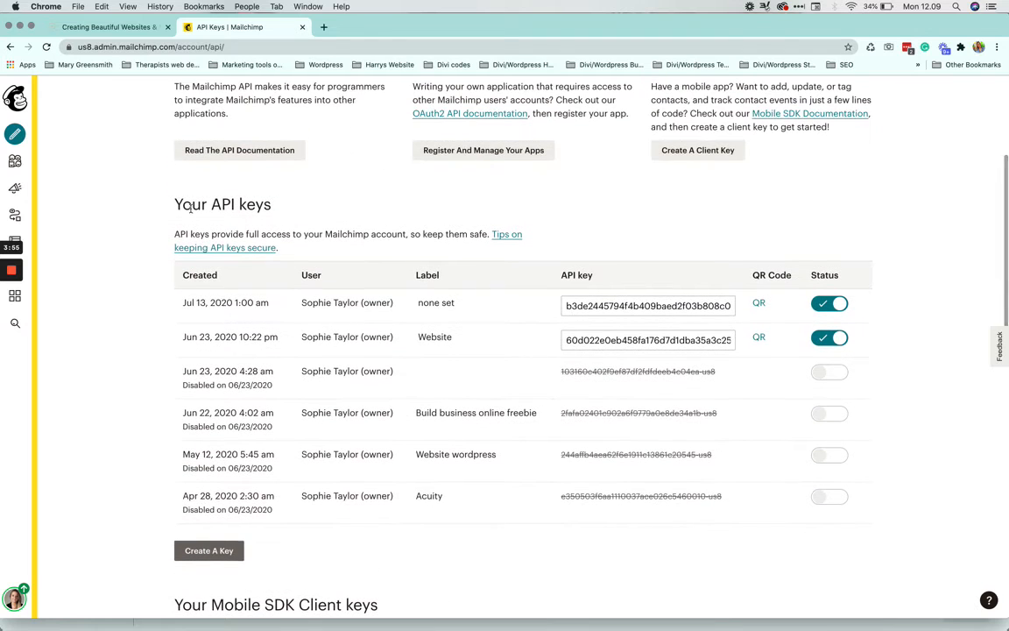
pyautogui.moveTo(176, 207); pyautogui.dragTo(279, 207)
pyautogui.scroll(-1, 281, 208)
pyautogui.scroll(-8, 280, 208)
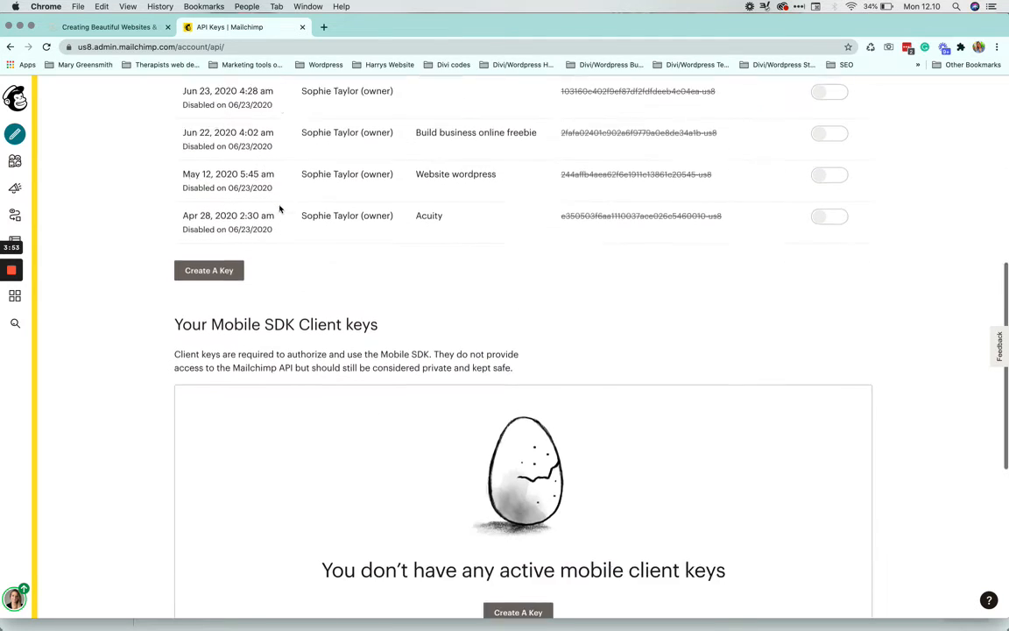
pyautogui.moveTo(378, 261); pyautogui.dragTo(370, 265)
pyautogui.scroll(8, 369, 265)
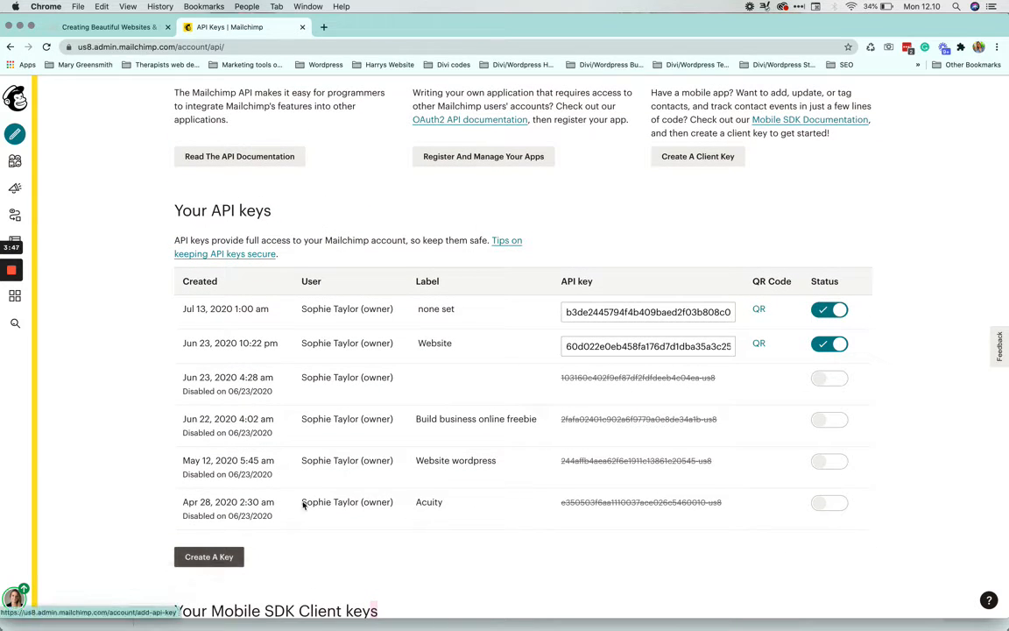
pyautogui.scroll(-2, 487, 460)
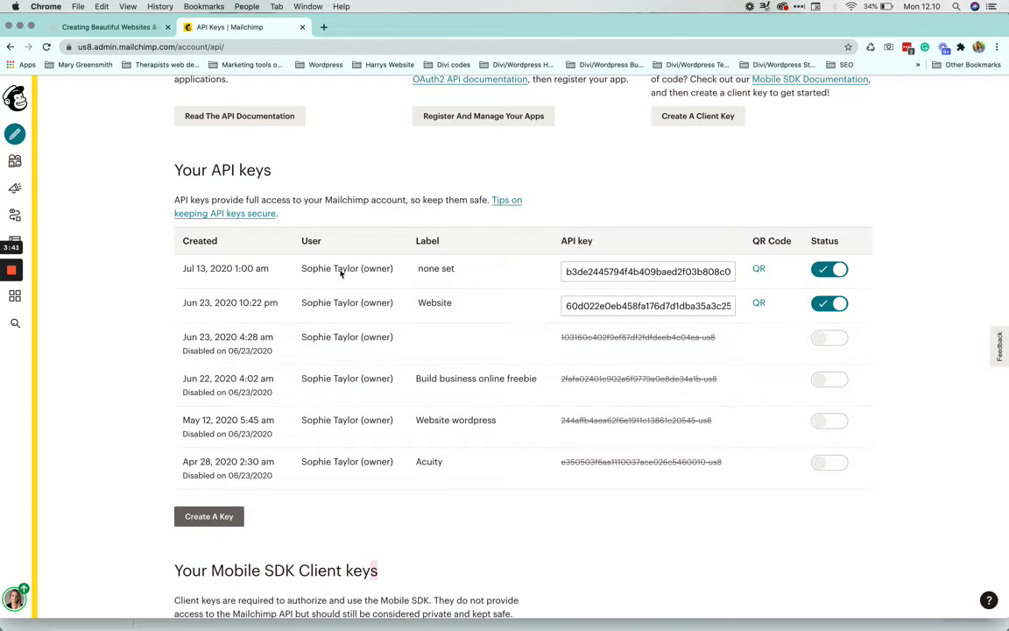
pyautogui.scroll(1, 686, 262)
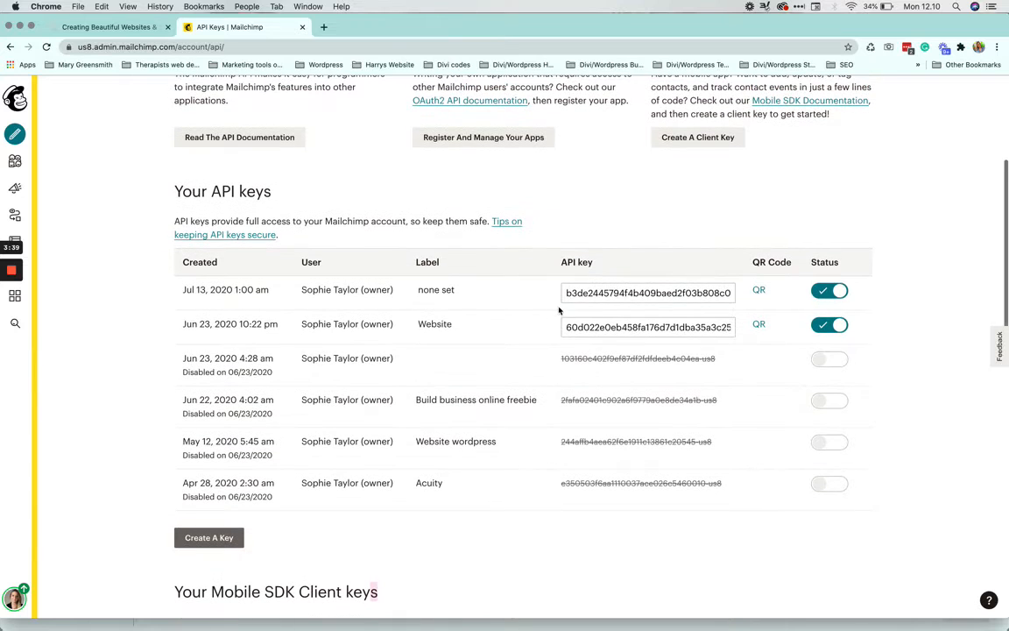
# Select the full API key created on Jul 13, 2020 in the Your API keys table.
pyautogui.moveTo(565, 292); pyautogui.dragTo(840, 308)
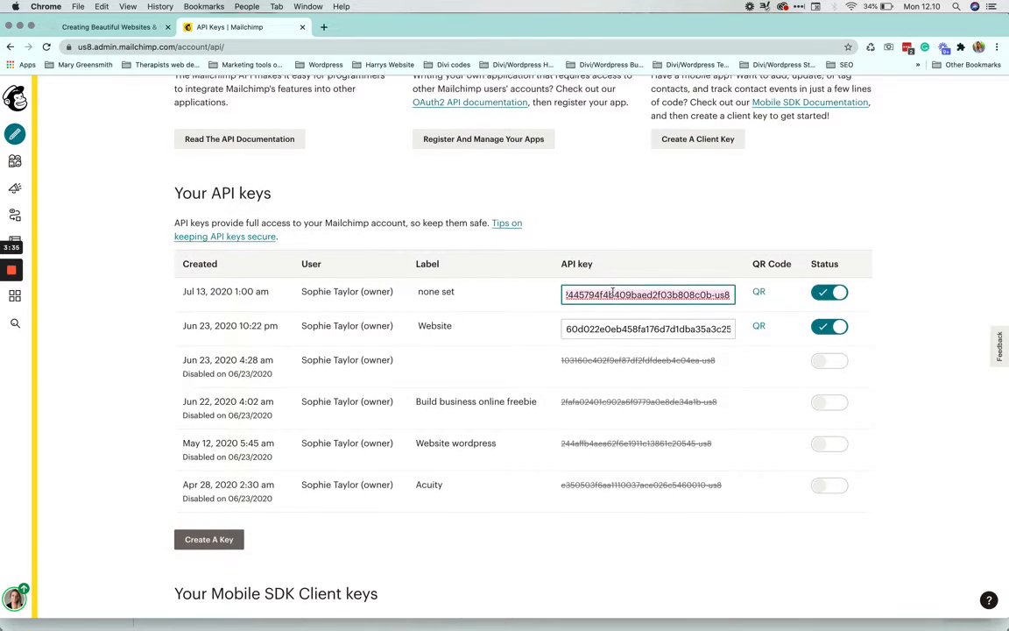
pyautogui.scroll(3, 613, 292)
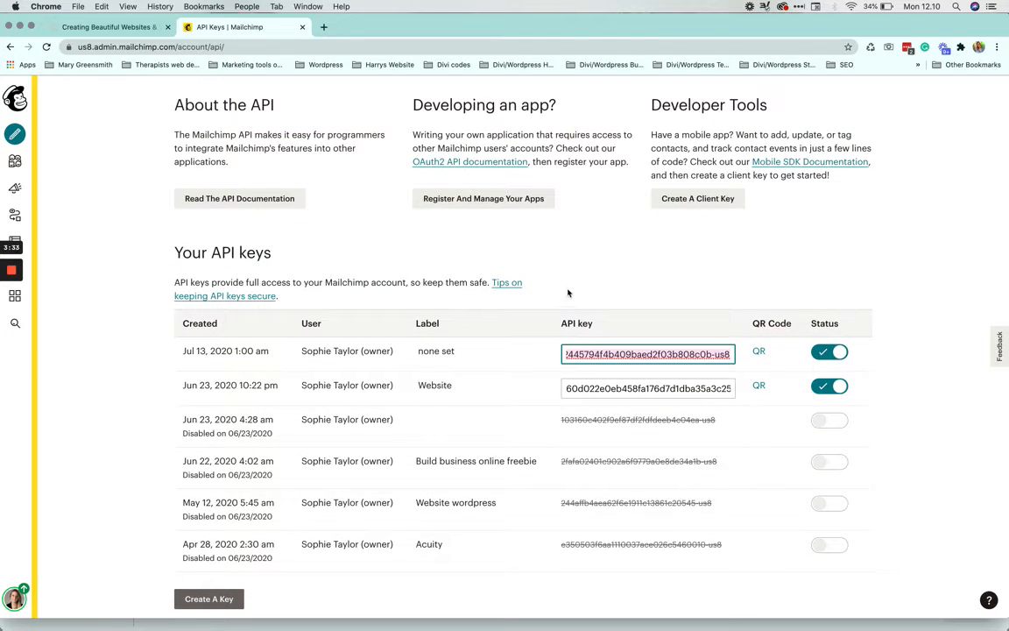
pyautogui.scroll(4, 113, 140)
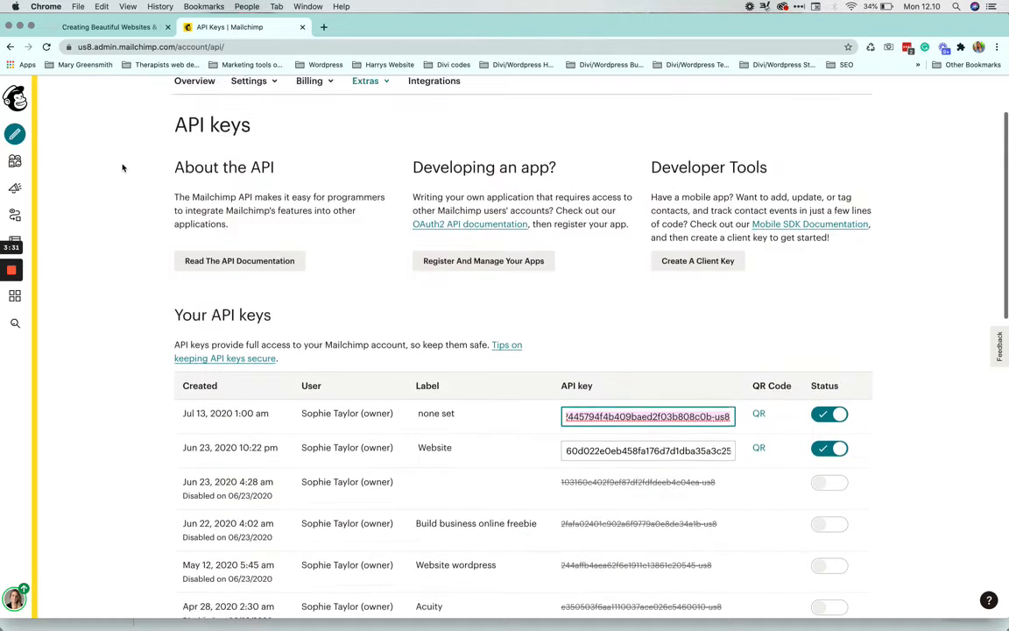
# Switch to the website's Divi visual builder and insert a regular section with a single-column row directly below the hero section.
pyautogui.click(129, 27)
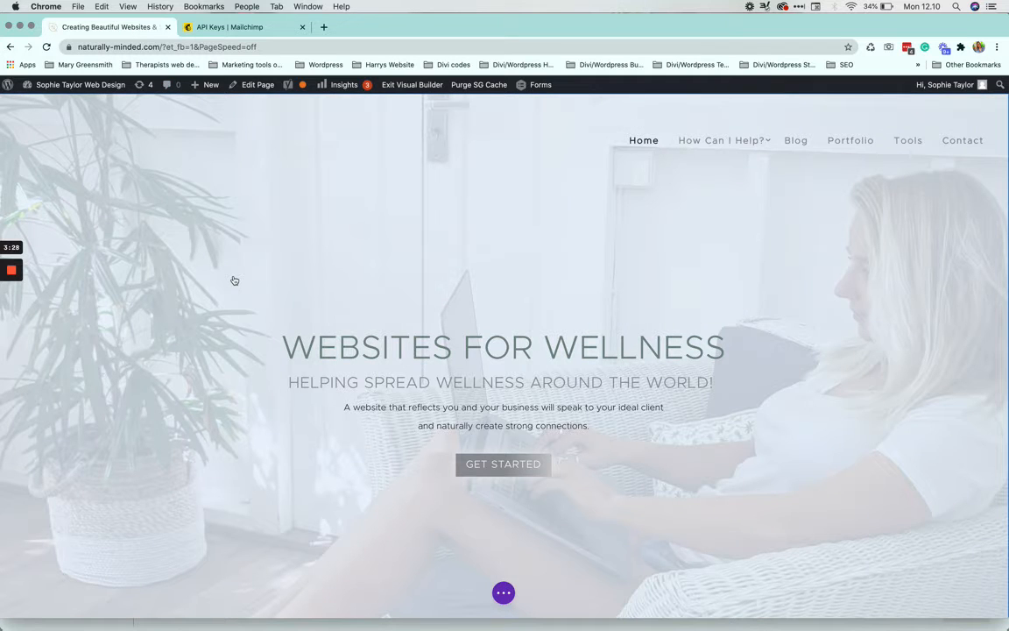
pyautogui.scroll(-3, 234, 281)
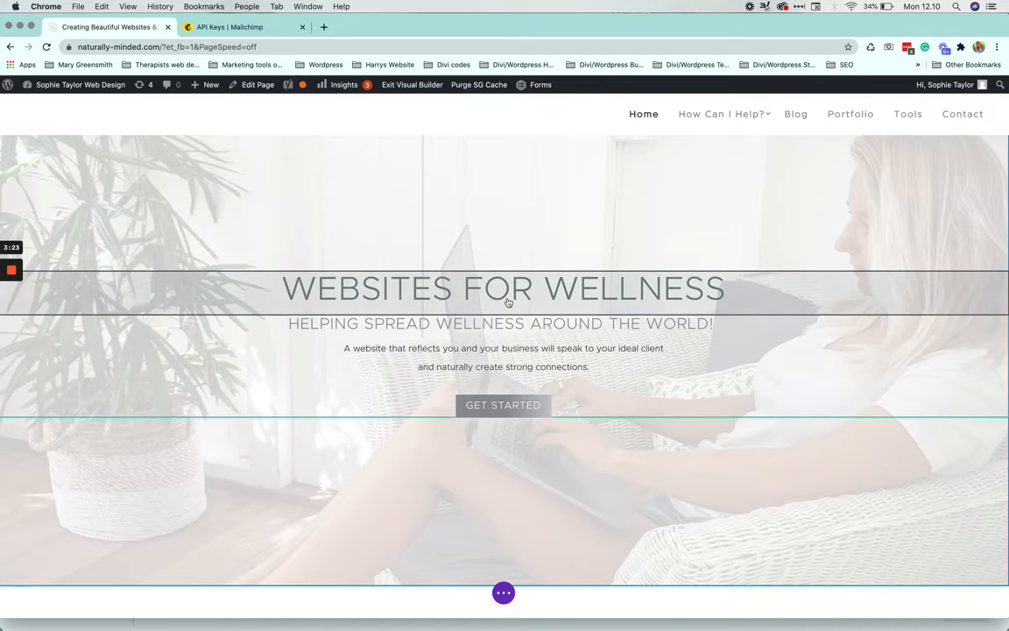
pyautogui.scroll(-5, 508, 302)
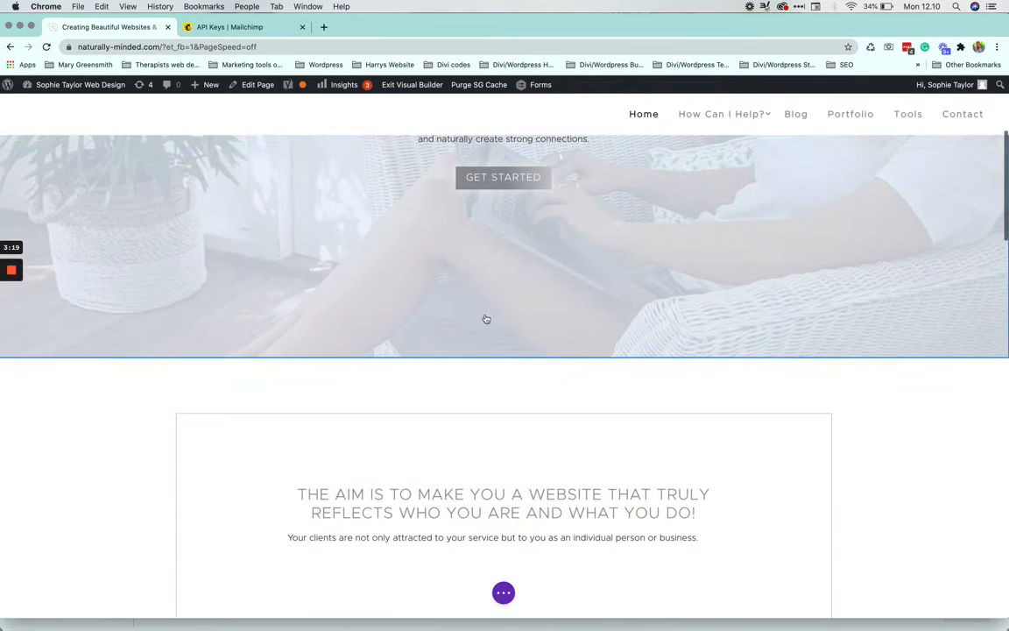
pyautogui.moveTo(488, 322)
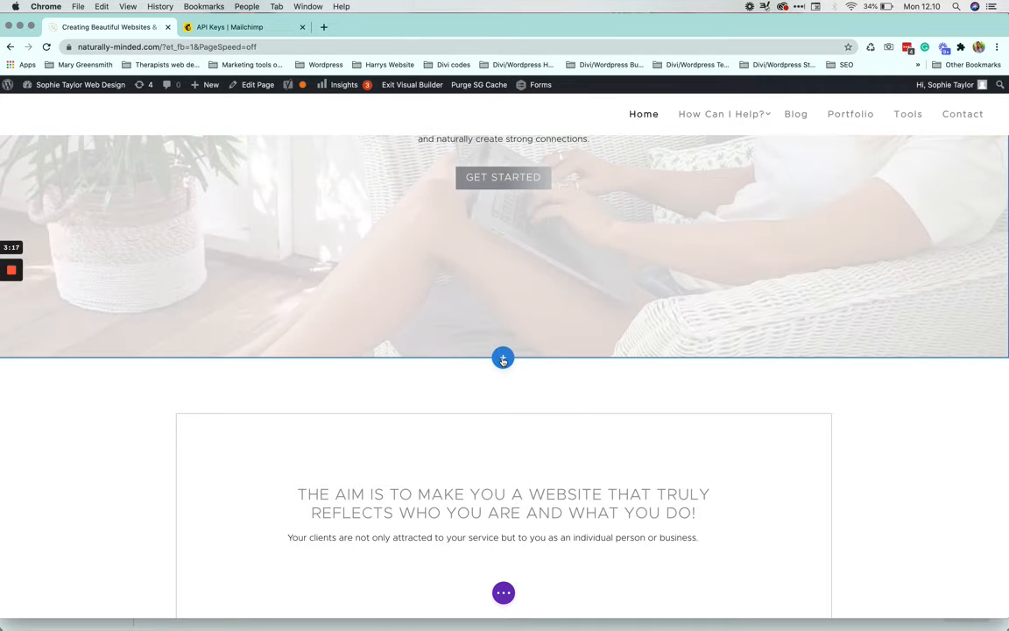
pyautogui.click(503, 359)
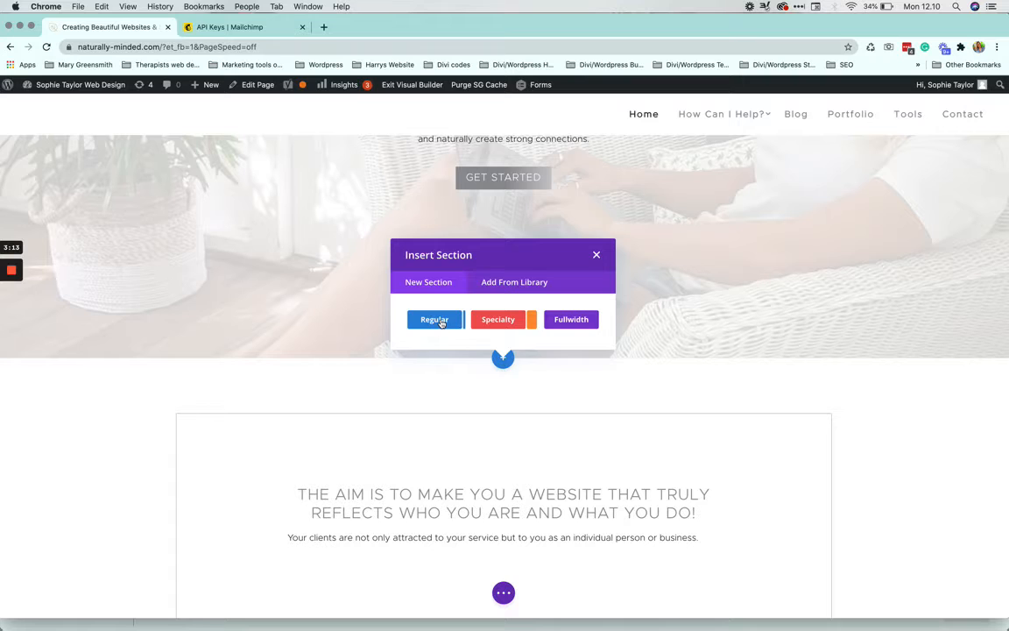
pyautogui.click(434, 319)
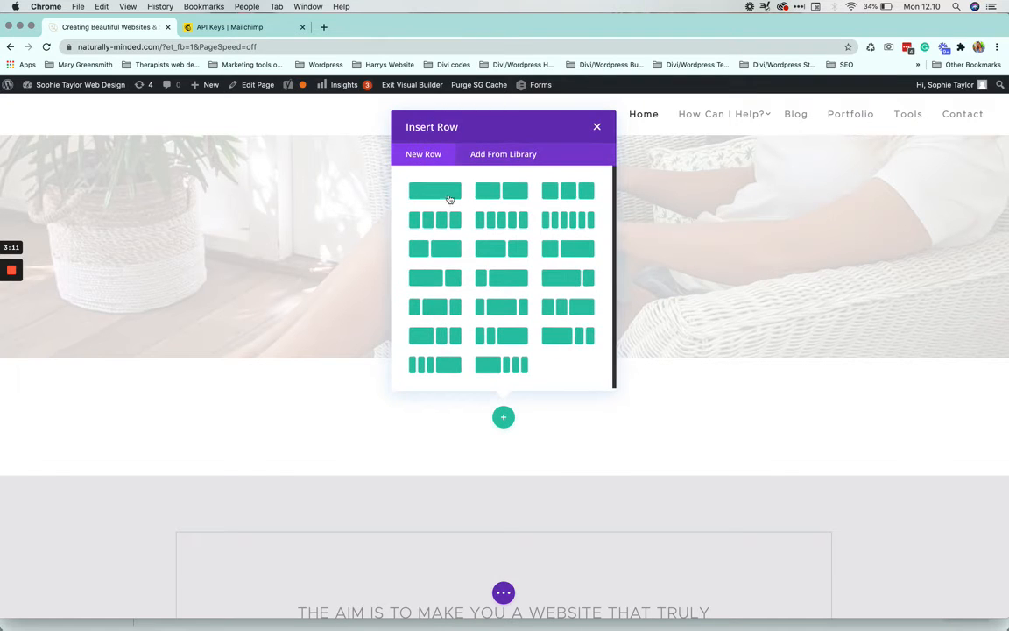
pyautogui.click(445, 194)
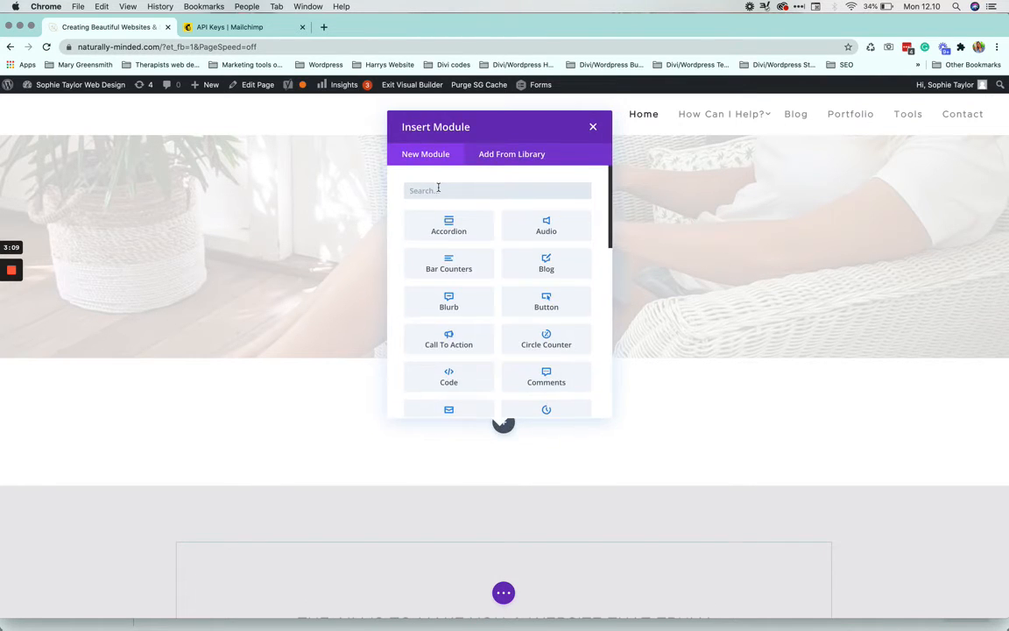
# Find the Email Optin module by searching for "em" and add it to the new row.
pyautogui.click(443, 190)
pyautogui.write('em')
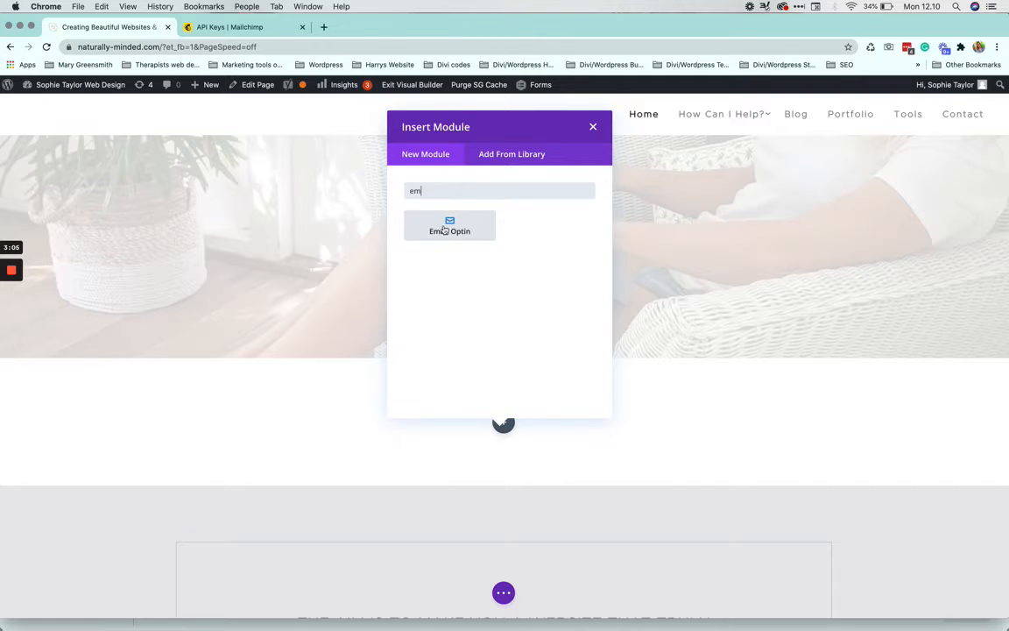
pyautogui.click(449, 226)
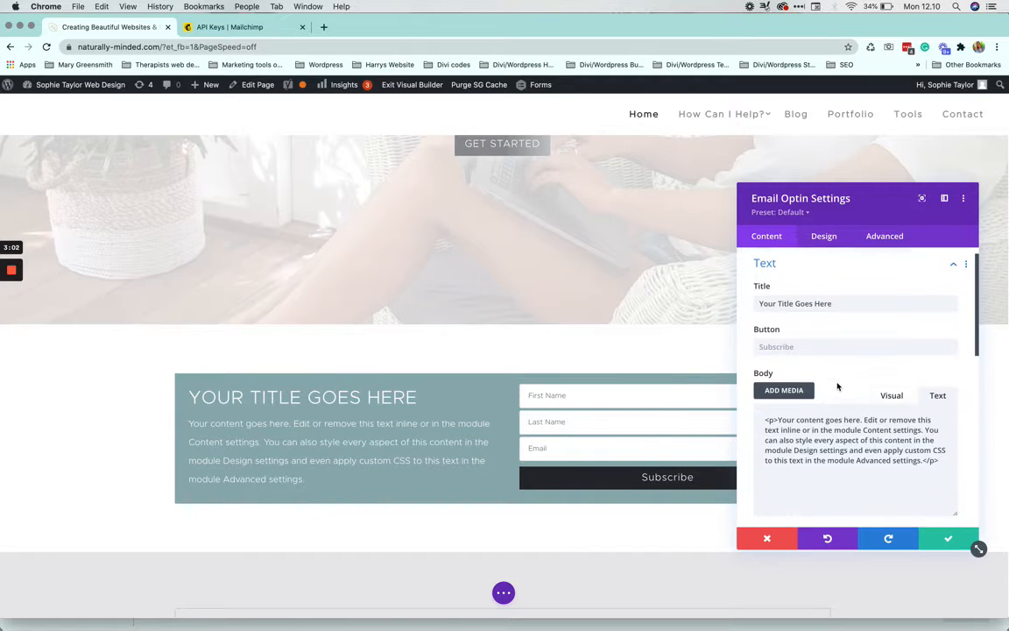
# Open the Email Optin module's Email Account settings and choose MailChimp as the service provider.
pyautogui.scroll(-5, 838, 386)
pyautogui.scroll(-1, 837, 387)
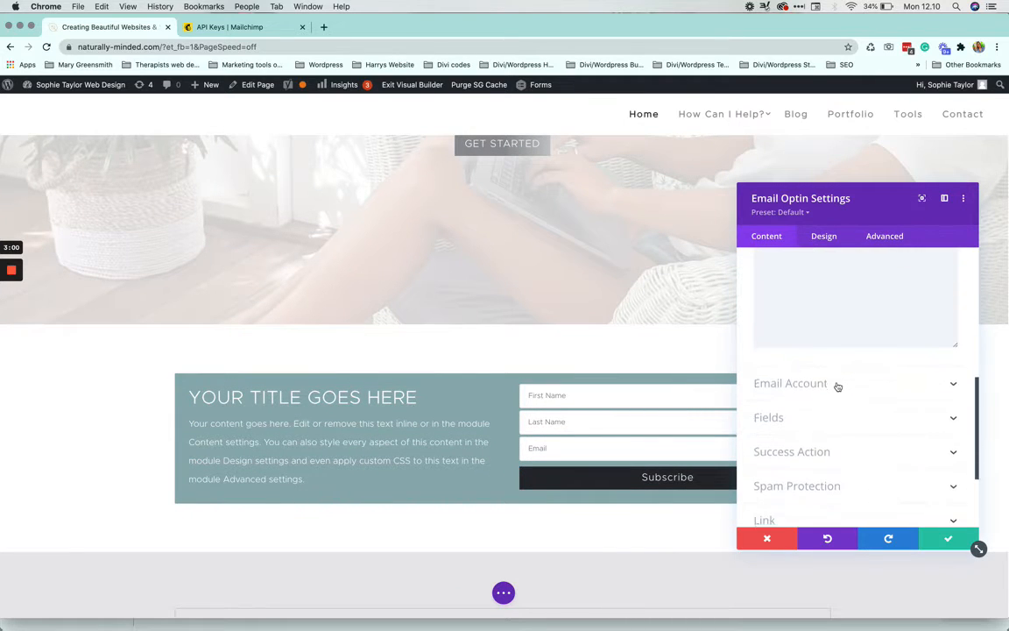
pyautogui.scroll(8, 837, 386)
pyautogui.scroll(-5, 797, 395)
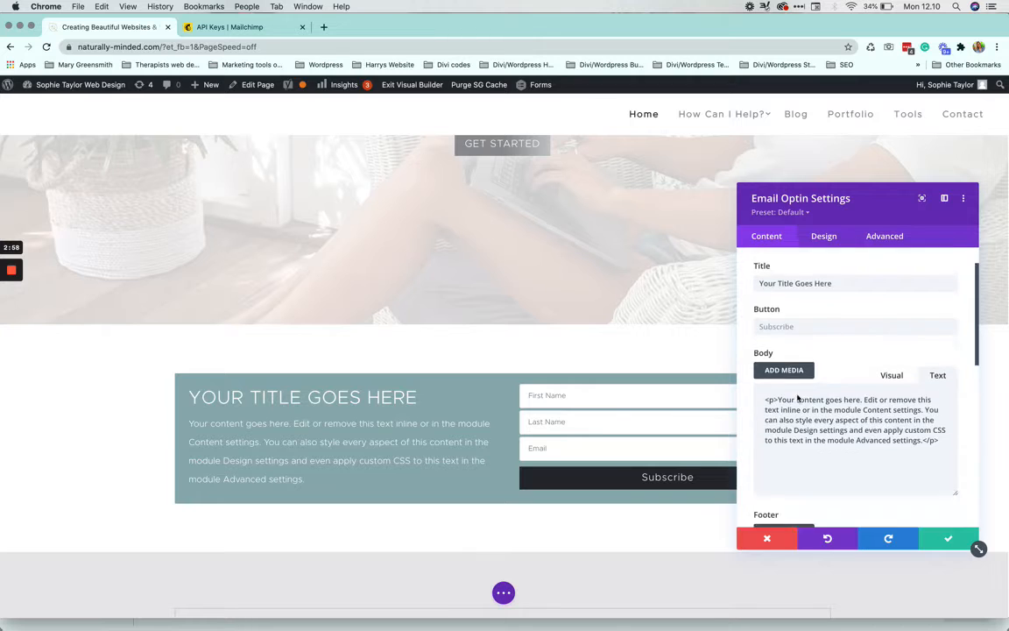
pyautogui.scroll(-5, 797, 395)
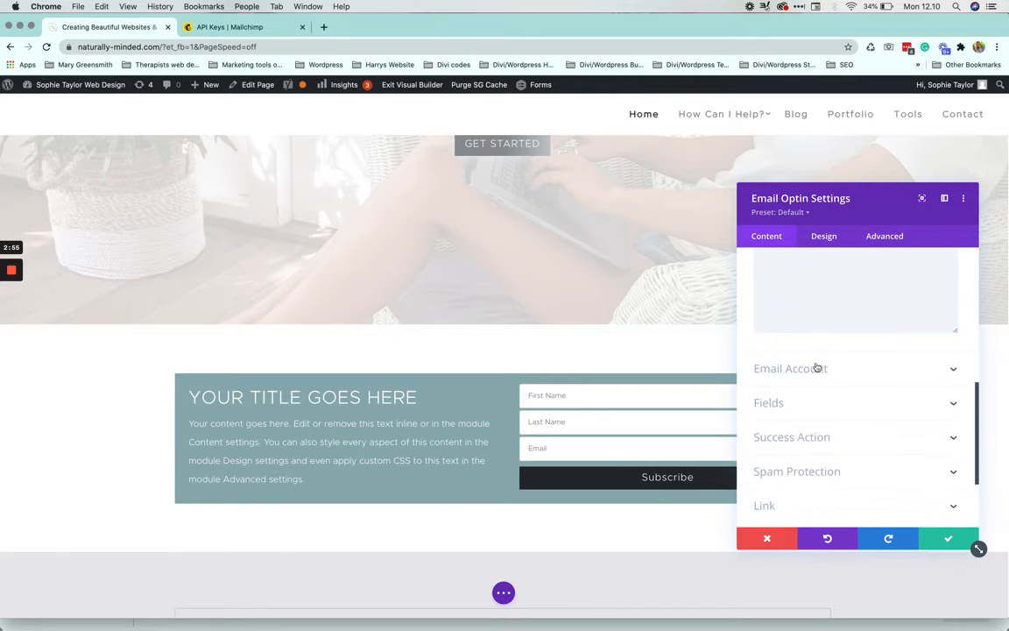
pyautogui.click(792, 368)
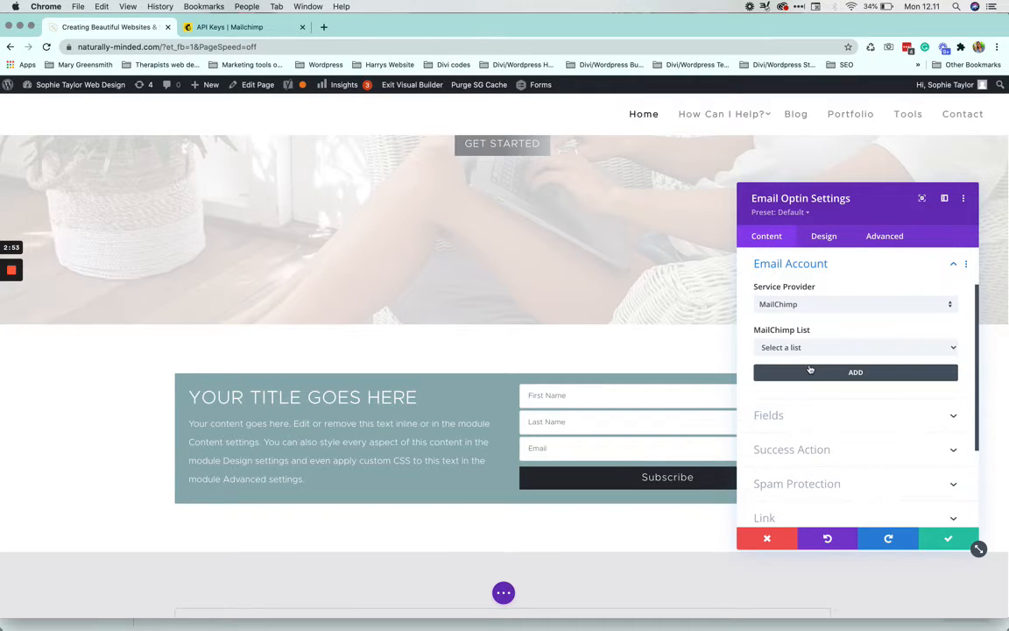
pyautogui.click(753, 304)
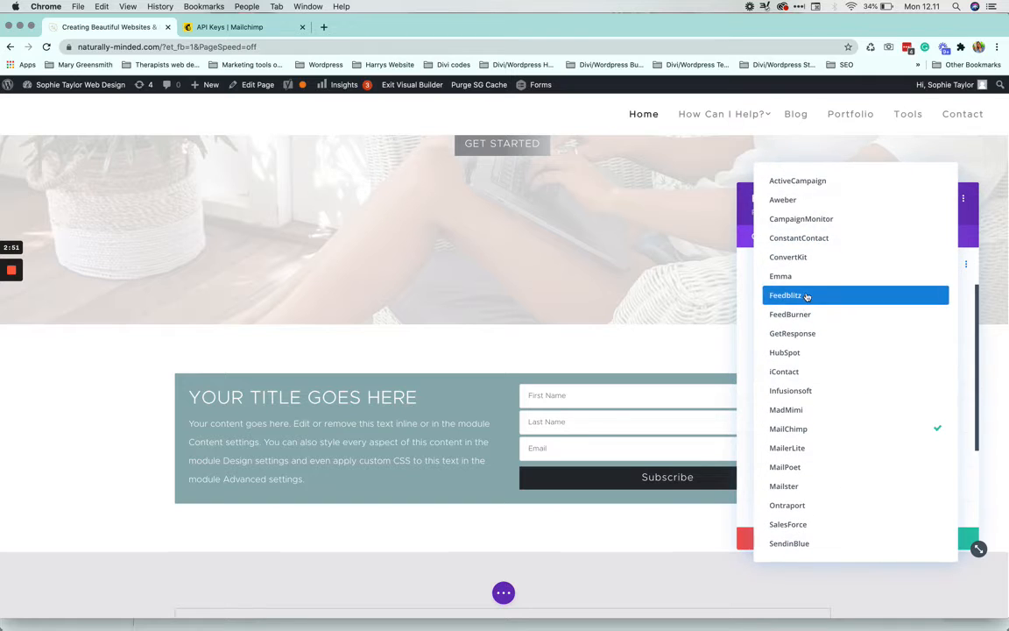
pyautogui.click(836, 428)
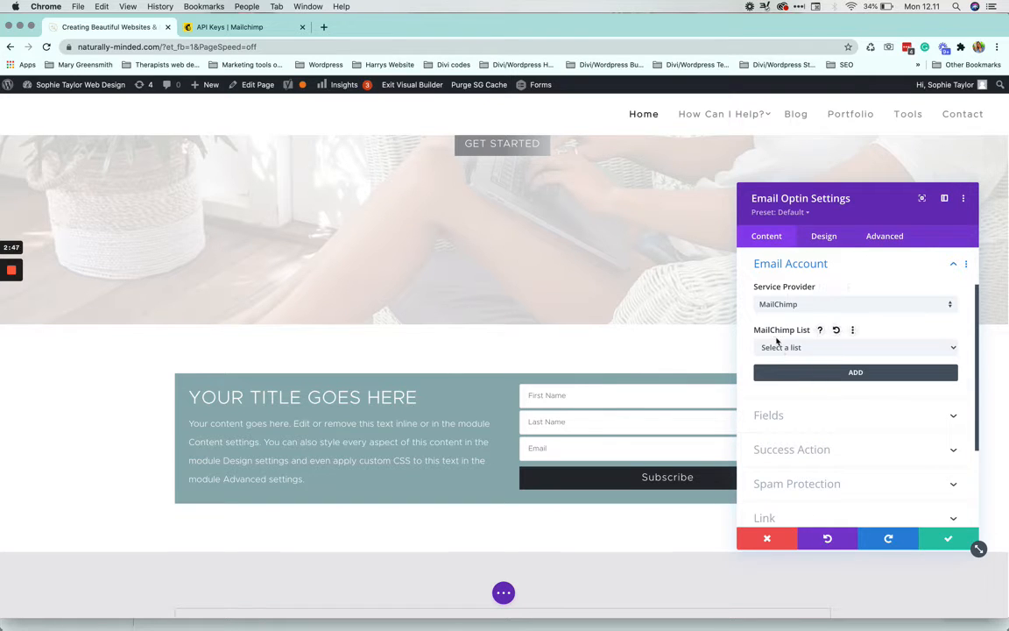
pyautogui.click(811, 373)
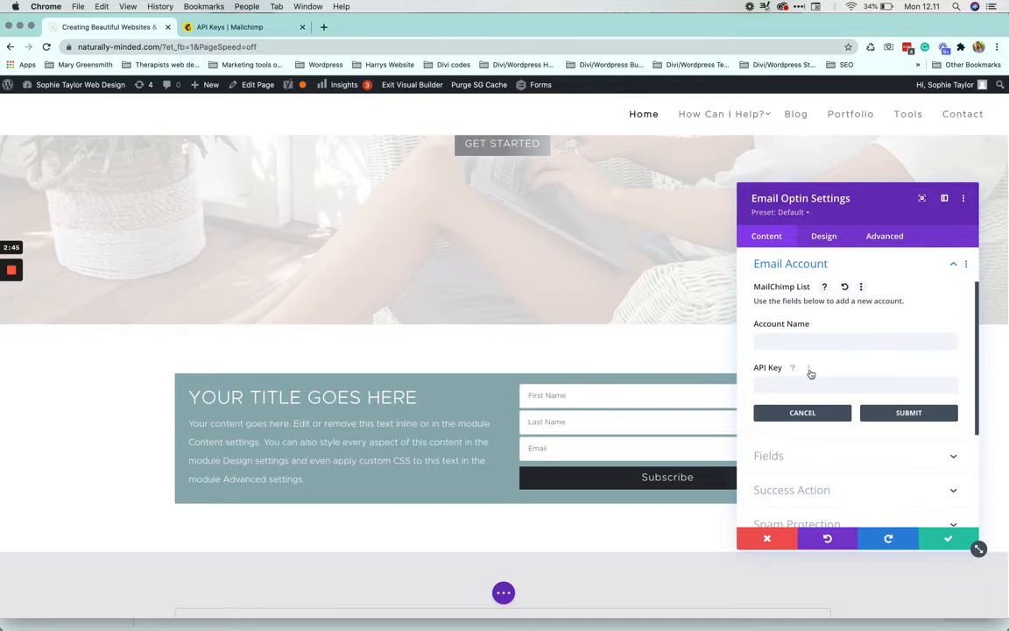
pyautogui.click(788, 341)
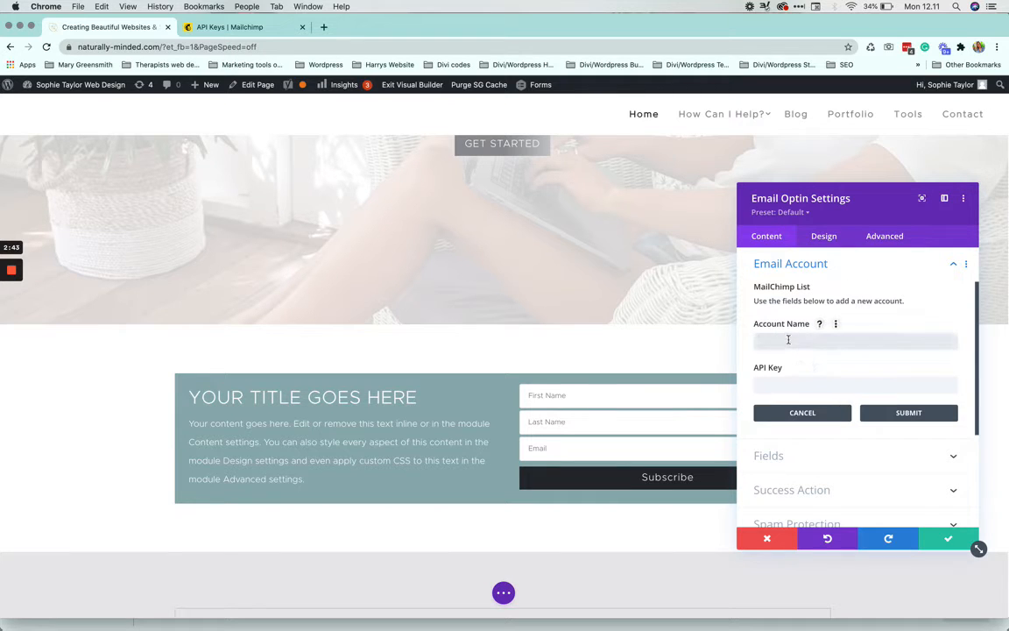
pyautogui.click(790, 385)
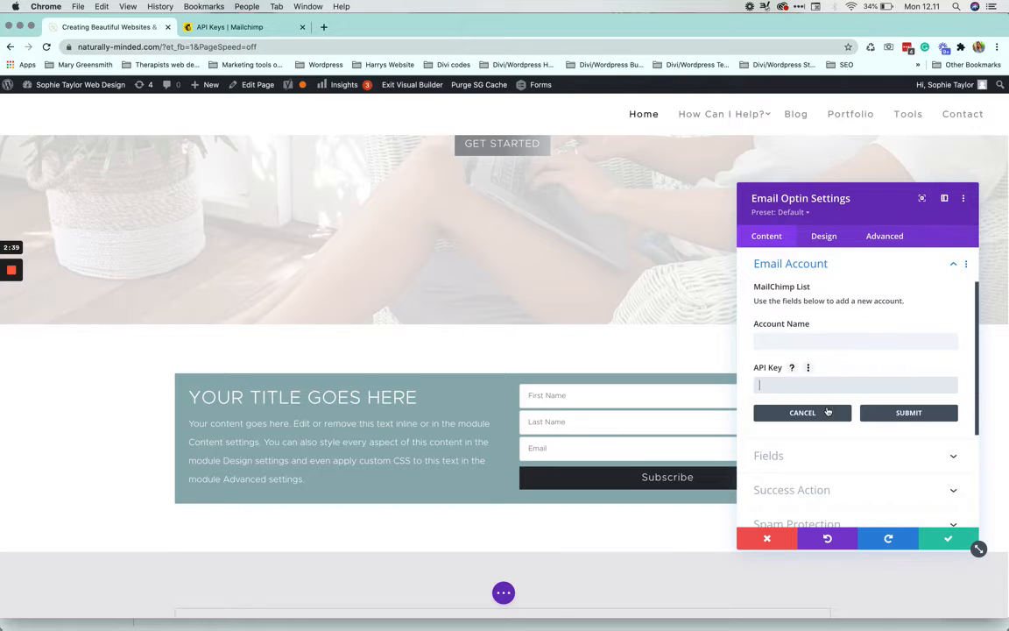
pyautogui.click(826, 411)
# Choose Naturally Minded as the MailChimp list for the Email Optin module and save the module settings.
pyautogui.scroll(1, 827, 350)
pyautogui.click(819, 377)
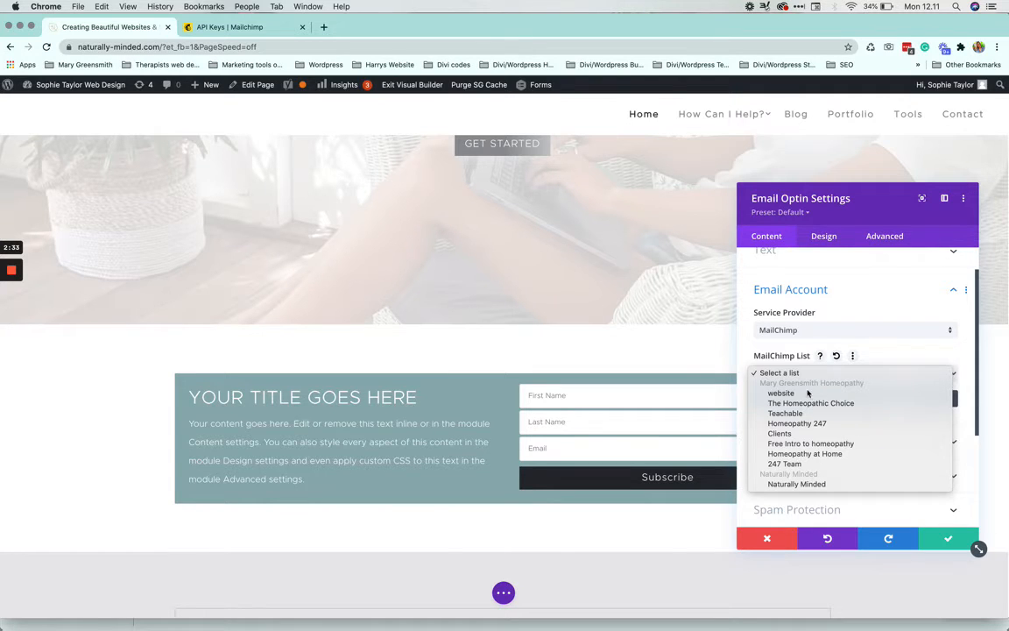
pyautogui.click(797, 484)
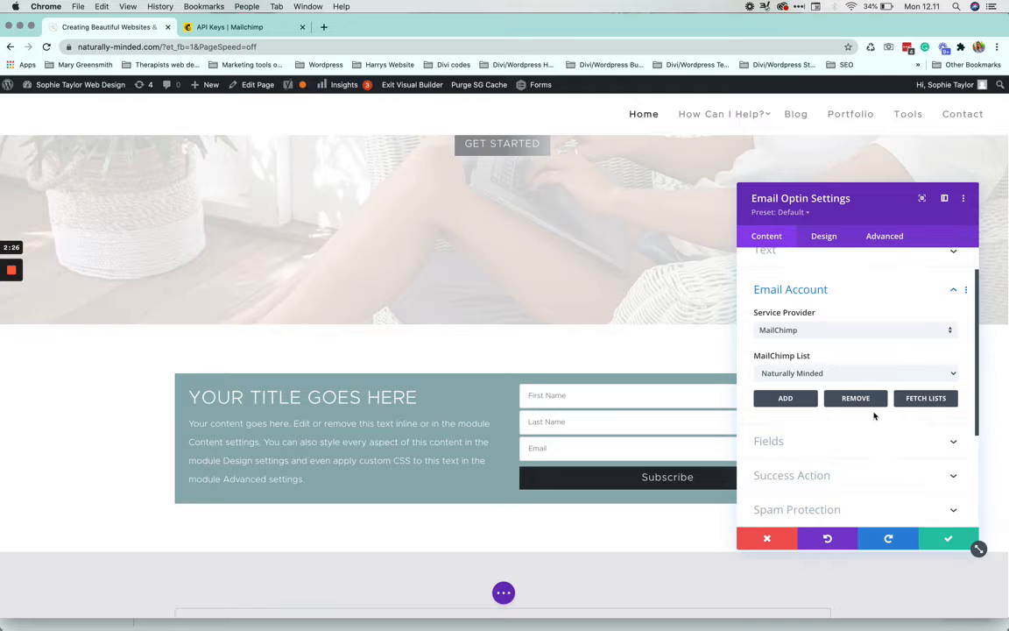
pyautogui.click(947, 539)
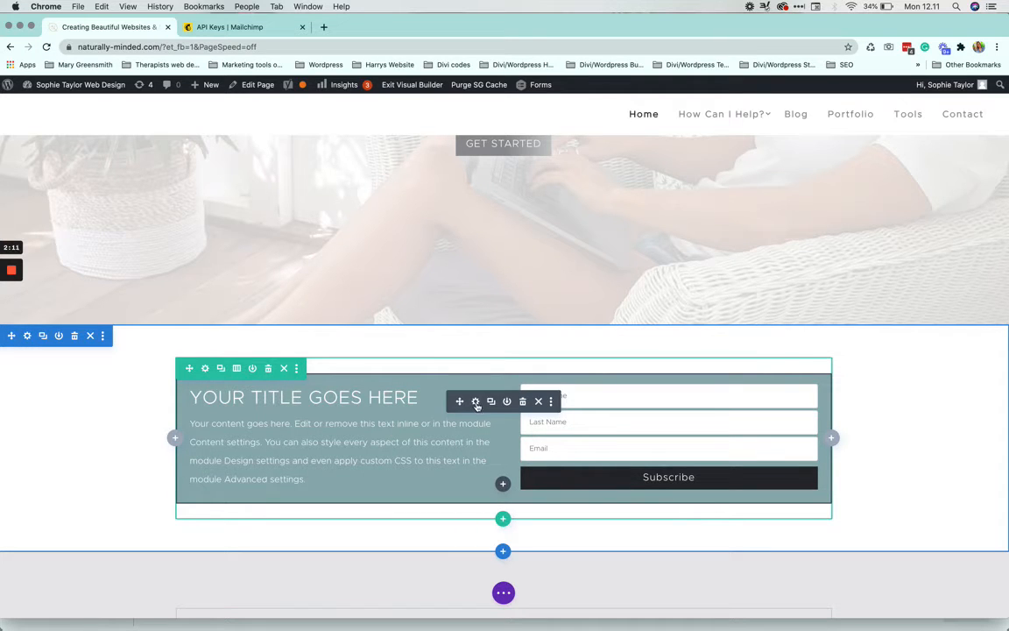
# Set the Email Optin module's title to "Sign up to my newsletter" and delete its placeholder body text.
pyautogui.click(476, 401)
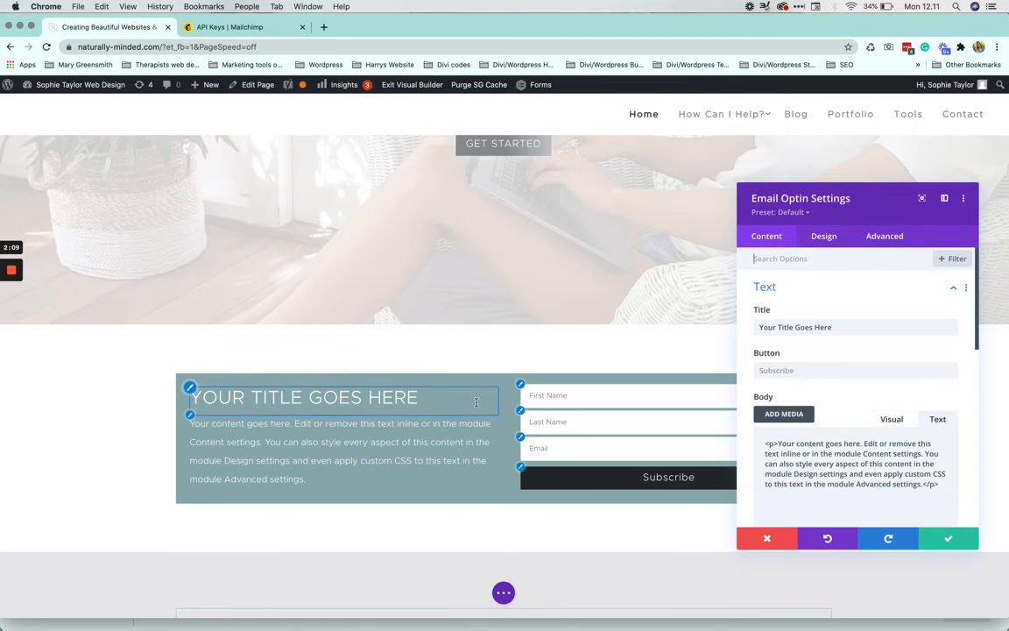
pyautogui.moveTo(833, 327); pyautogui.dragTo(714, 320)
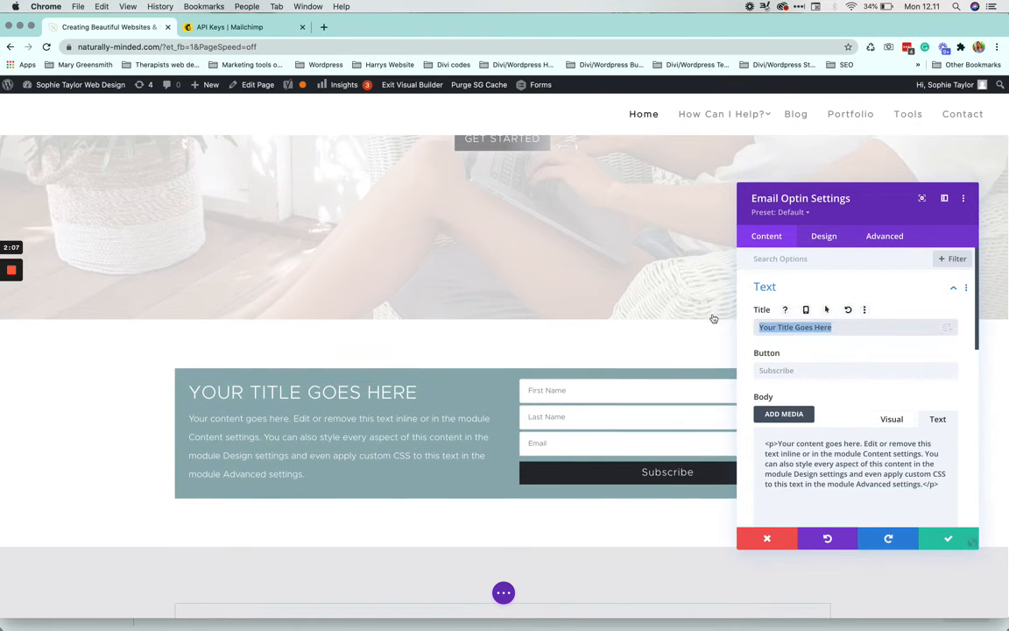
pyautogui.write('Sign up ')
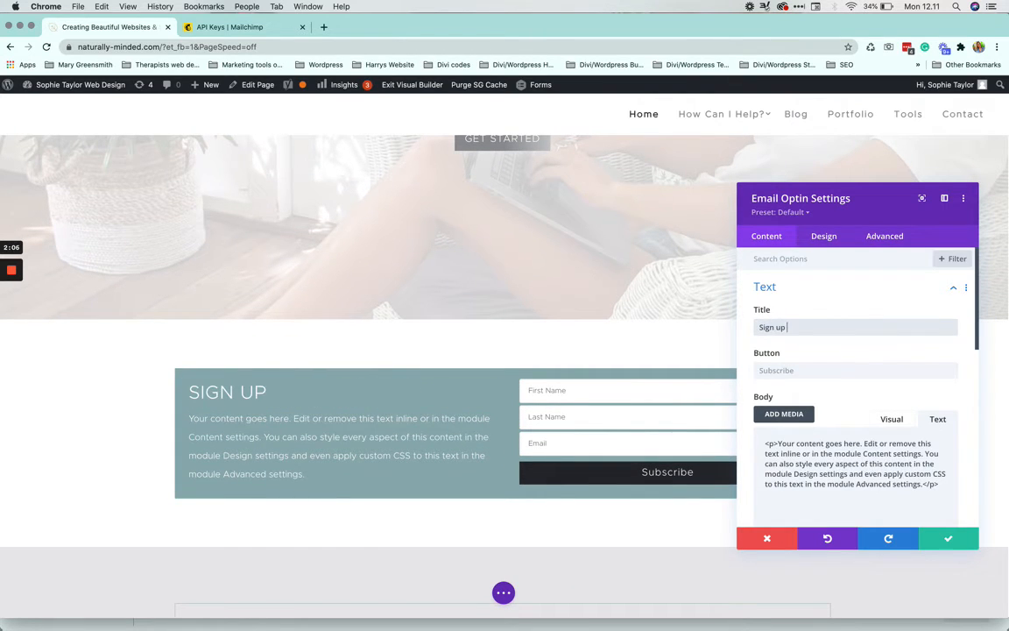
pyautogui.write('to my ne')
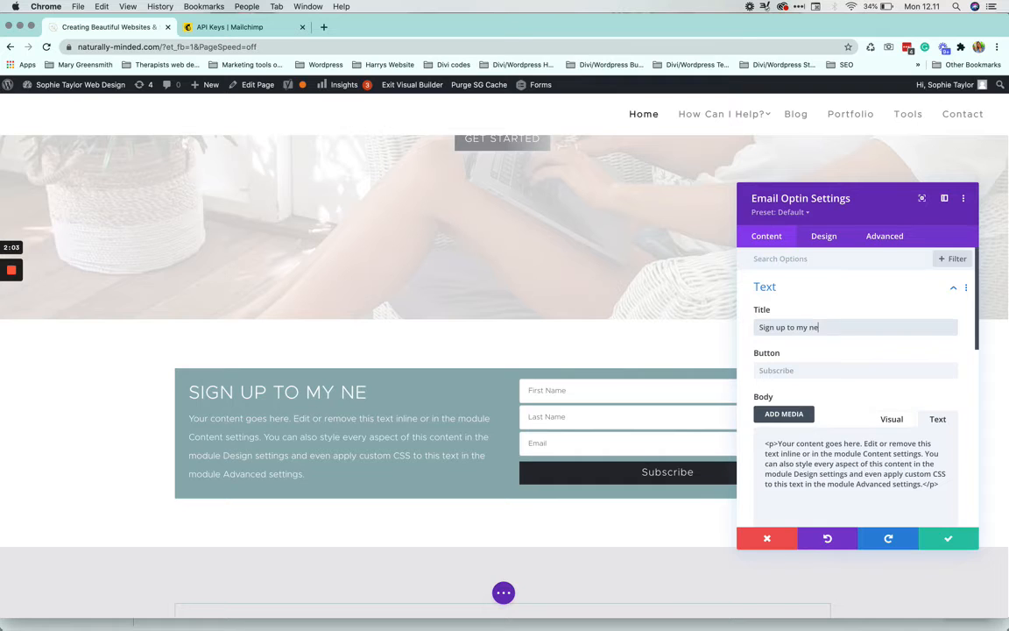
pyautogui.write('wsletter')
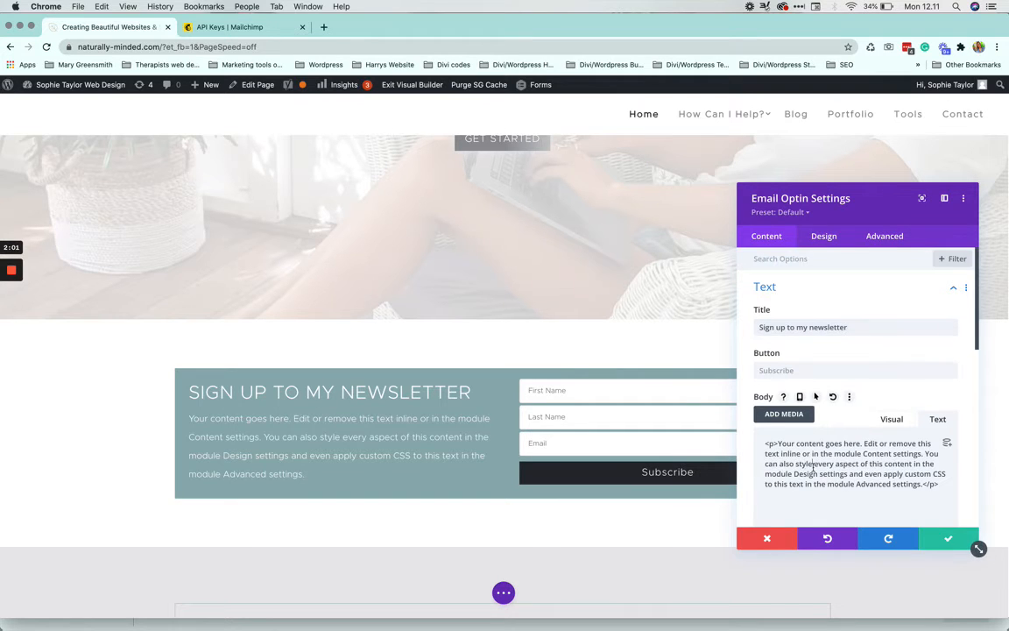
pyautogui.tripleClick(813, 470)
pyautogui.press('BackSpace')
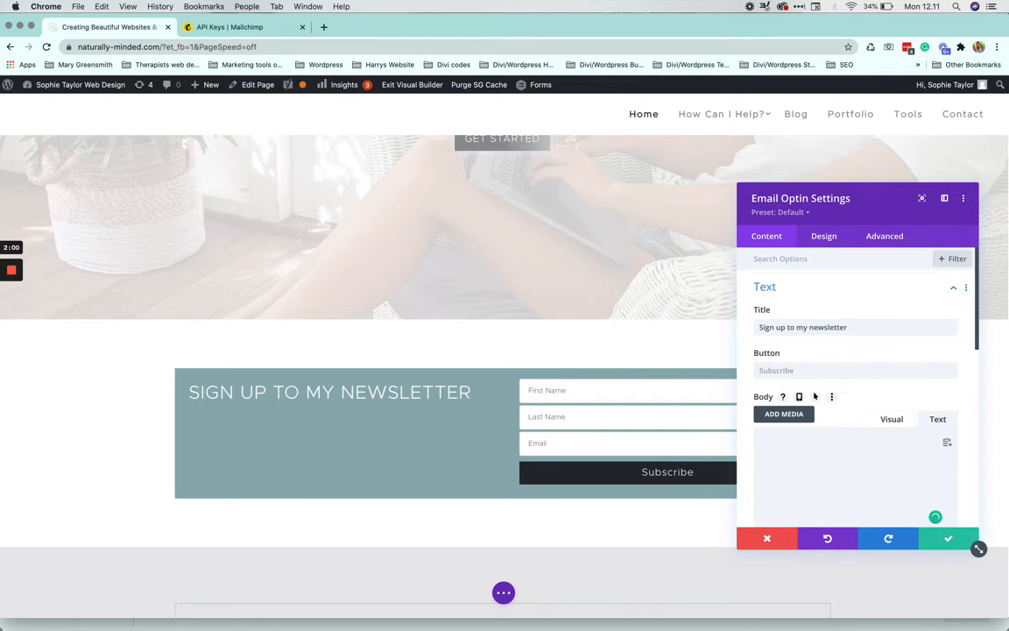
# Turn off the last name field in the Email Optin module's form fields.
pyautogui.scroll(-8, 815, 396)
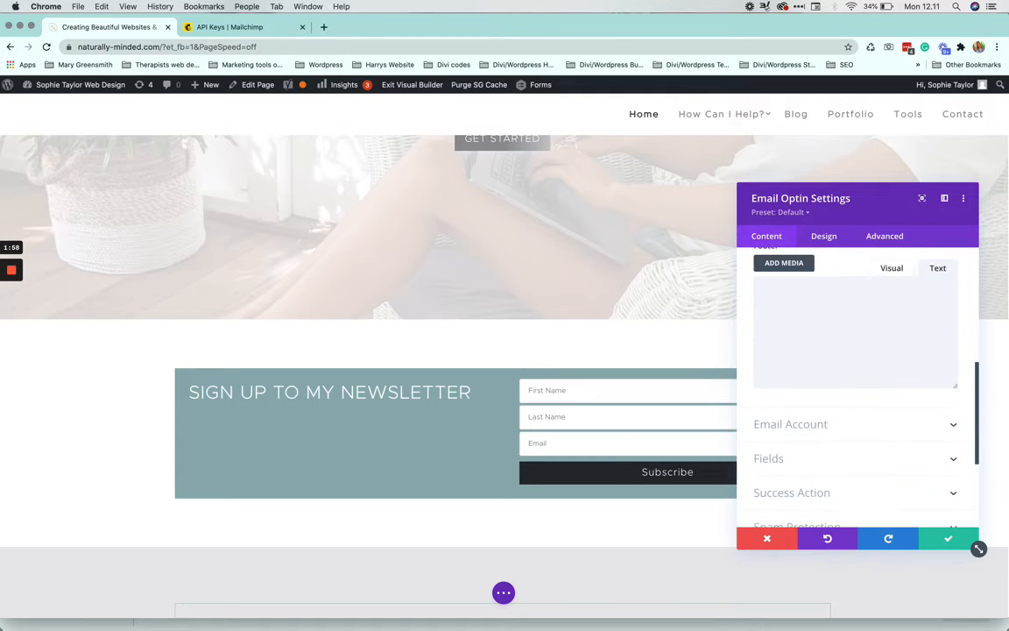
pyautogui.scroll(-2, 824, 392)
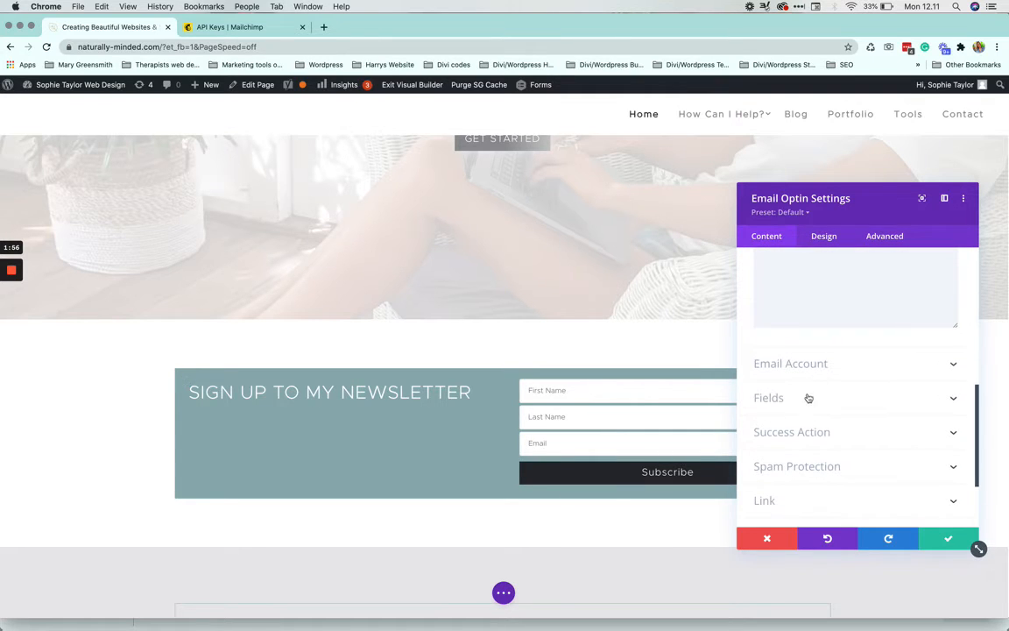
pyautogui.click(808, 397)
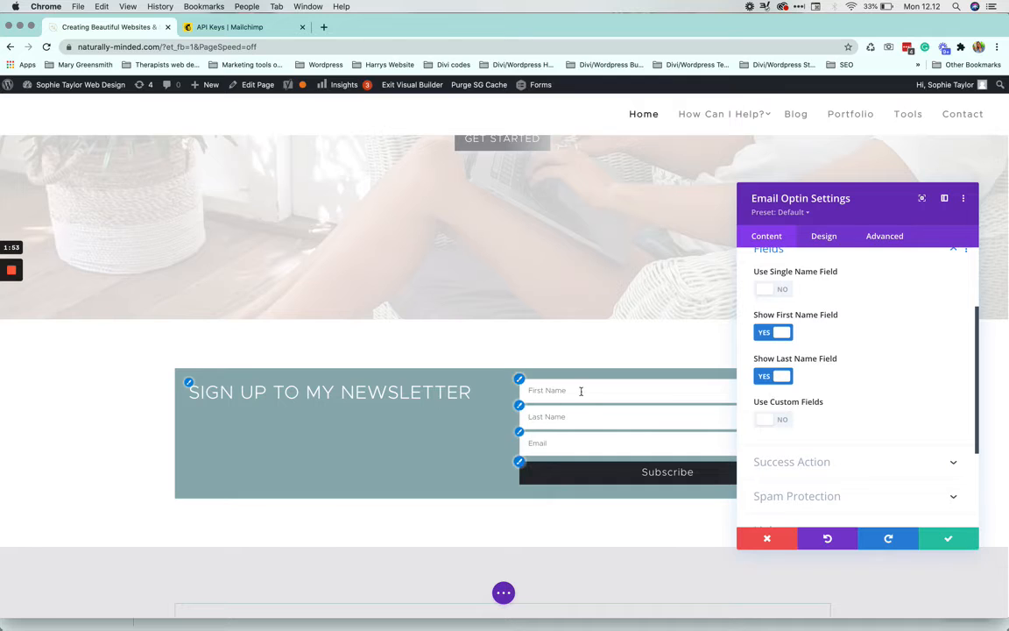
pyautogui.click(781, 377)
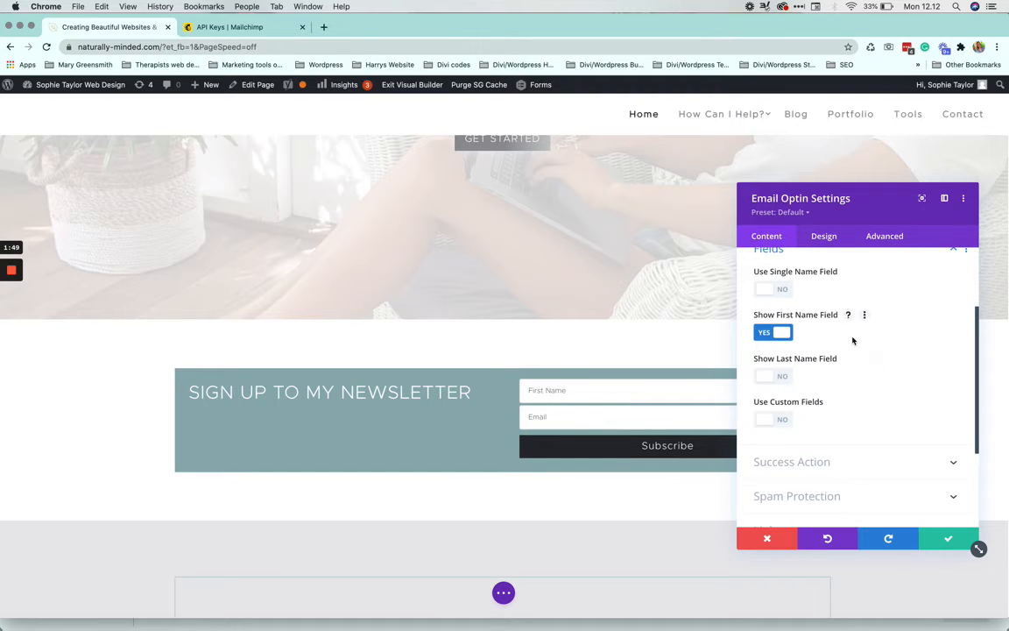
# Set the success action's displayed message to "Great, see you in your emails!".
pyautogui.scroll(-3, 852, 340)
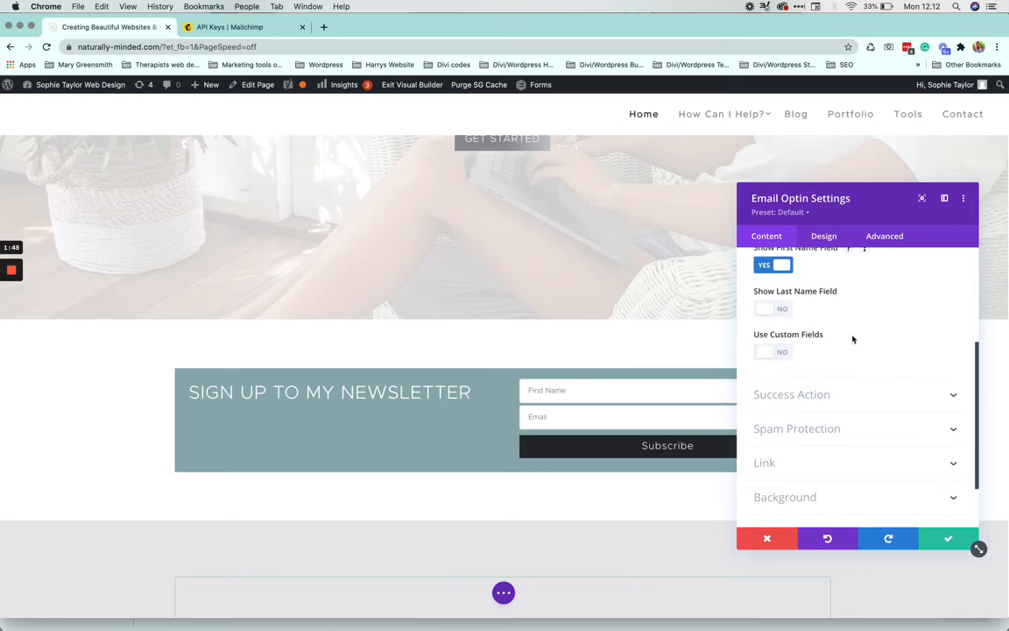
pyautogui.click(845, 387)
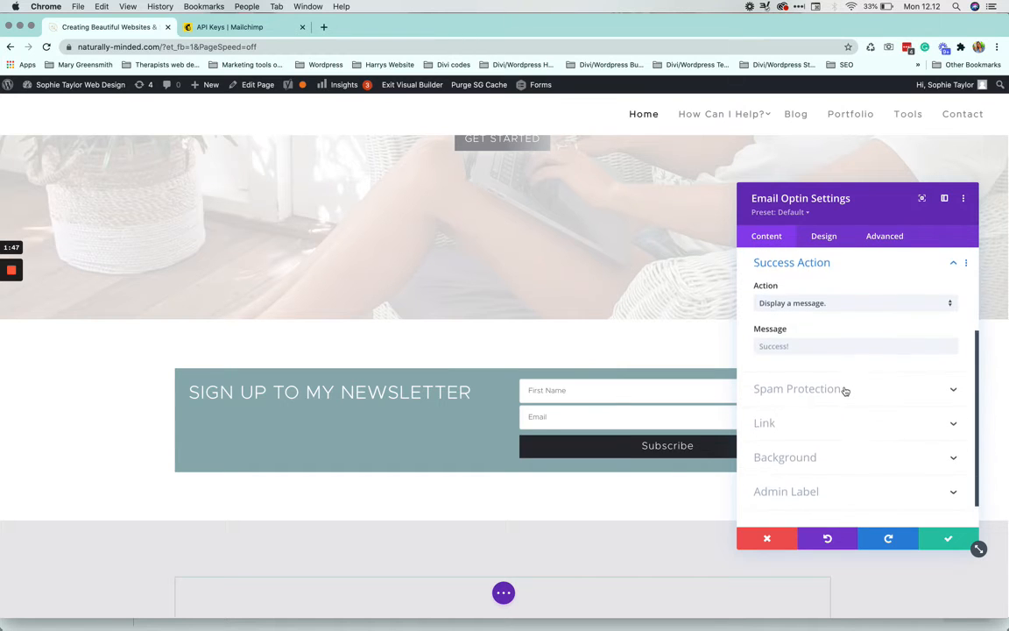
pyautogui.click(833, 307)
pyautogui.click(749, 334)
pyautogui.click(785, 347)
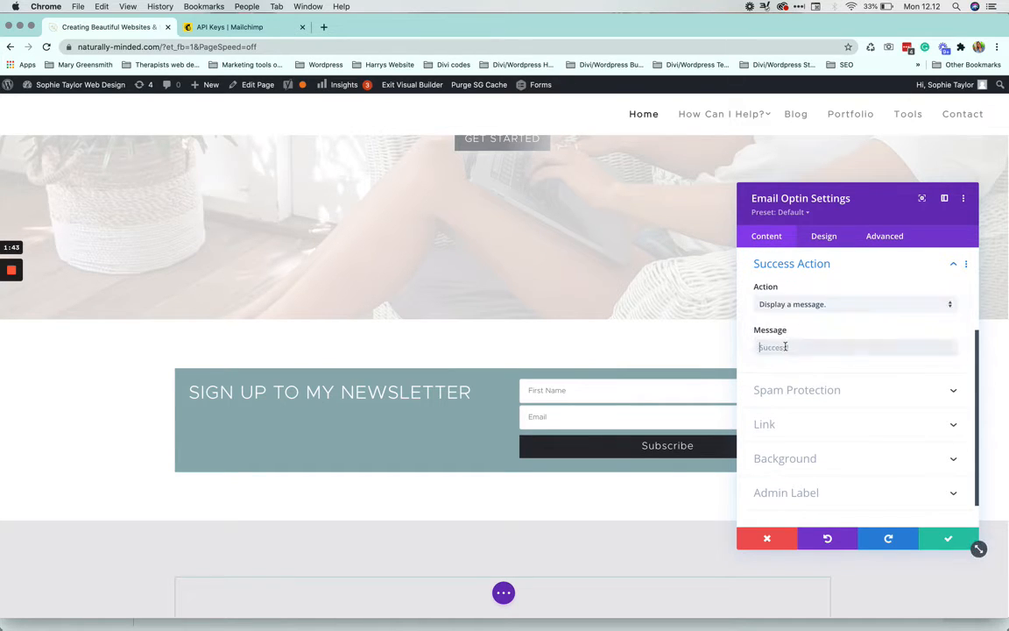
pyautogui.write('Please')
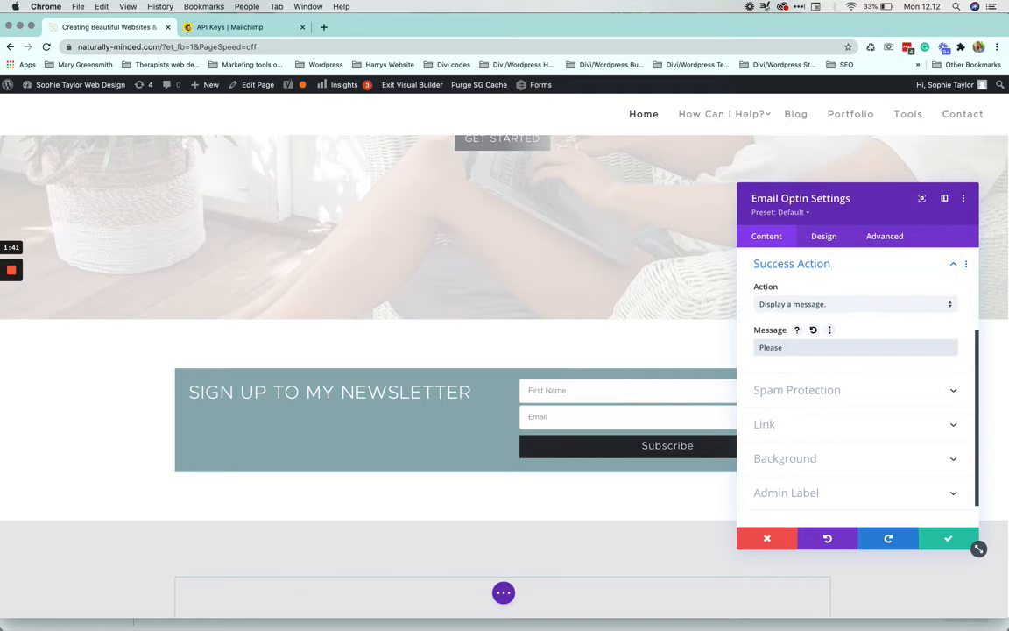
pyautogui.press('BackSpace')
pyautogui.press('BackSpace')
pyautogui.write('Grea')
pyautogui.scroll(3, 747, 391)
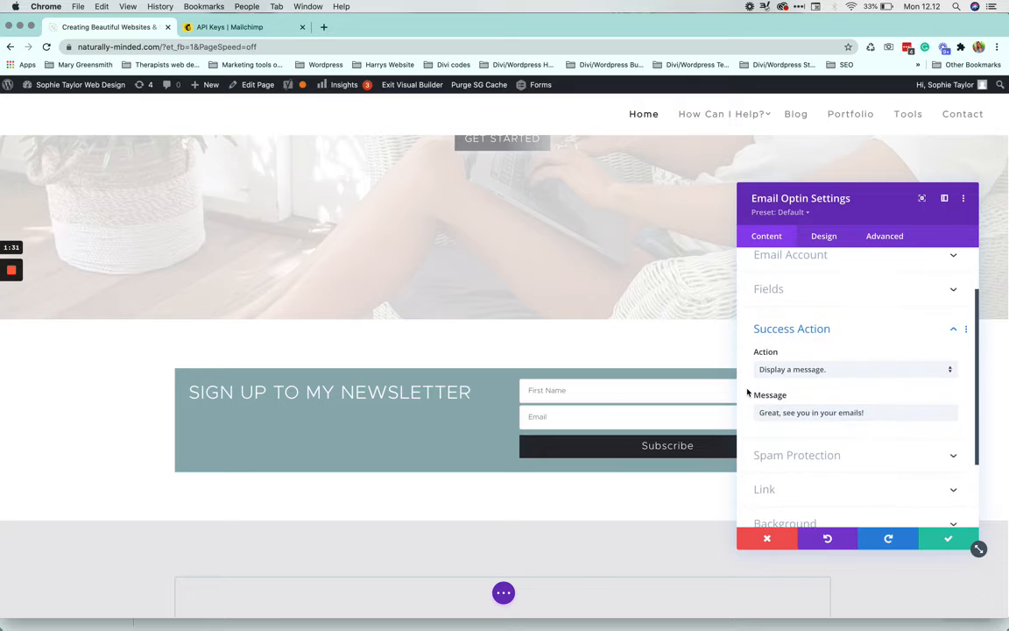
# Set the optin layout to Body On Top, Form On Bottom and turn off full width for the First Name and Email fields.
pyautogui.click(824, 237)
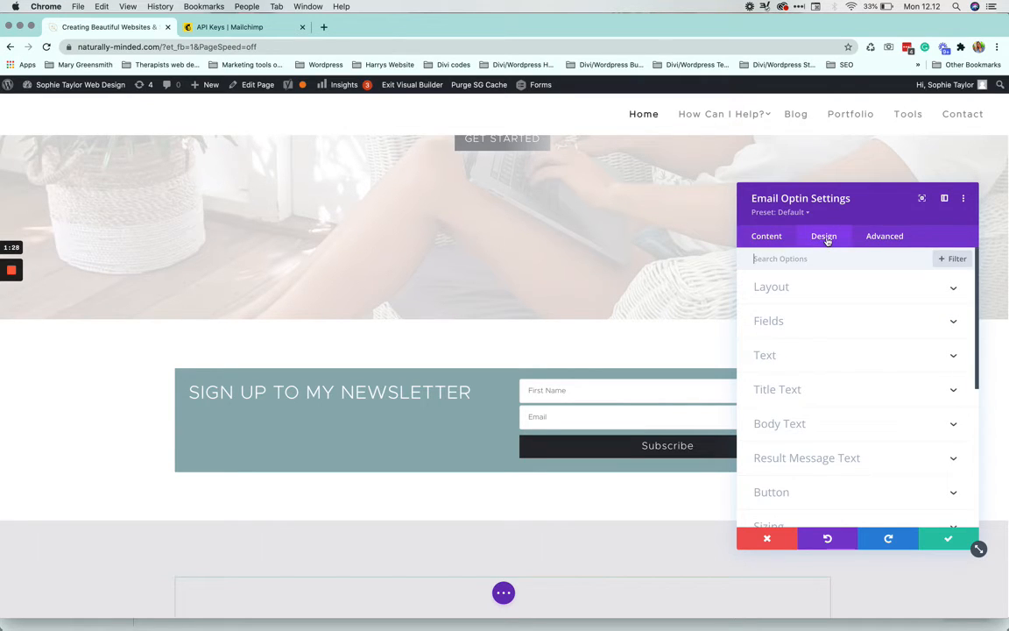
pyautogui.click(801, 293)
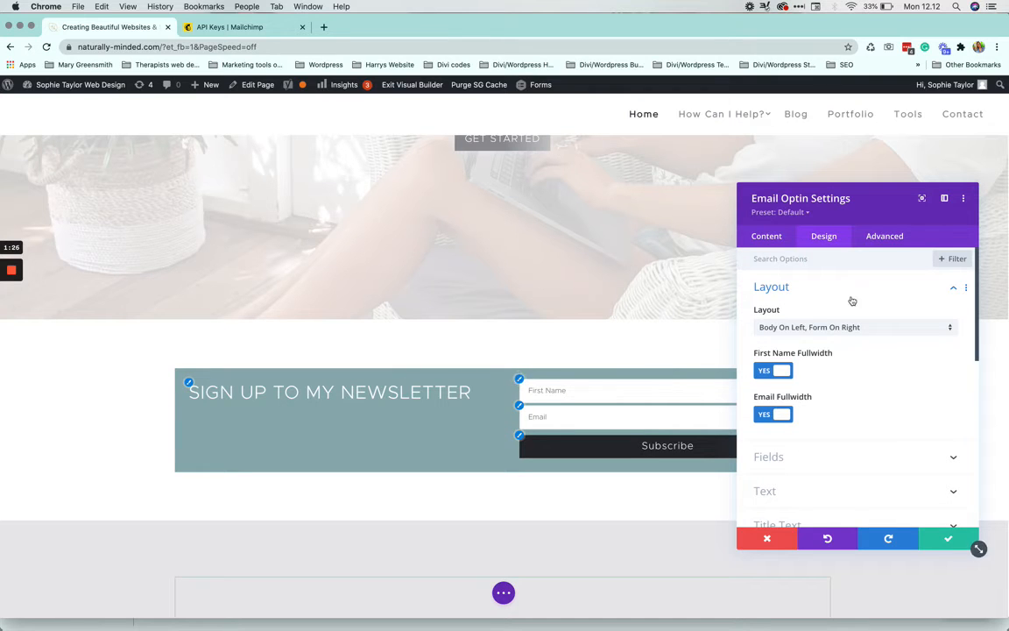
pyautogui.click(789, 329)
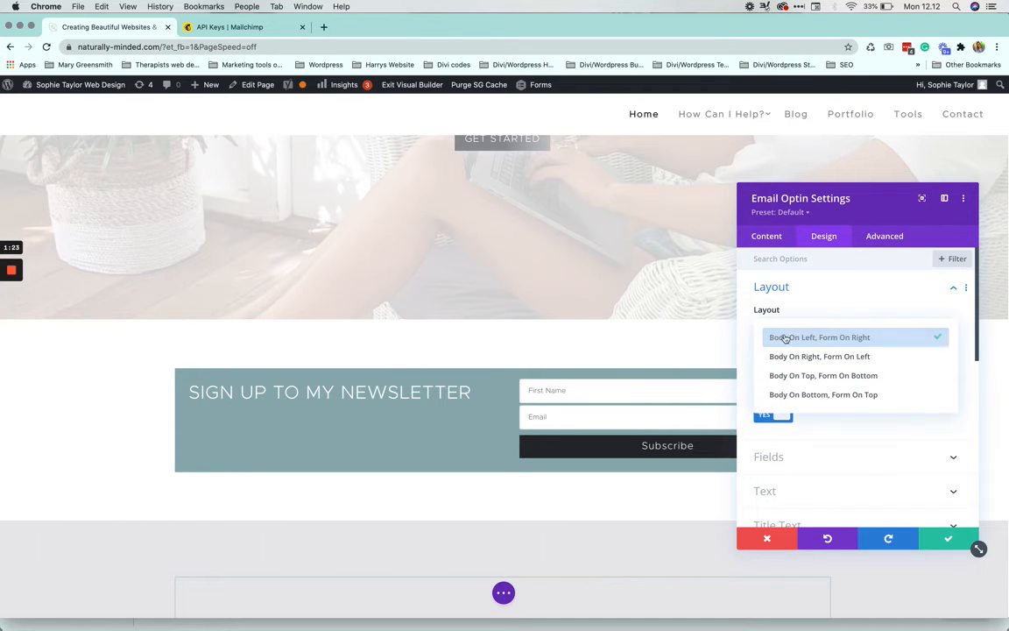
pyautogui.click(788, 376)
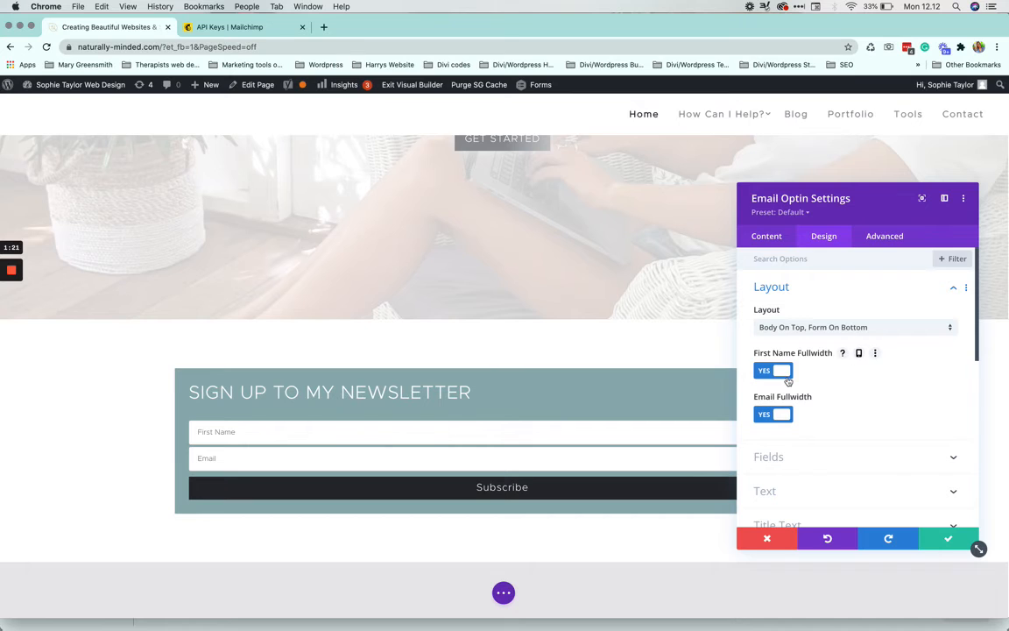
pyautogui.click(766, 371)
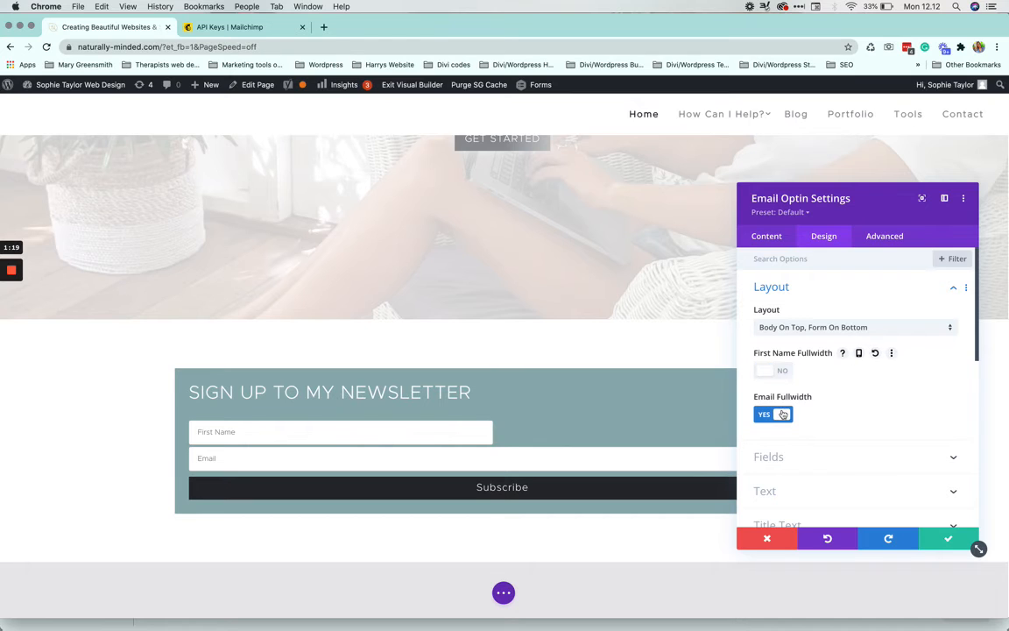
pyautogui.click(765, 415)
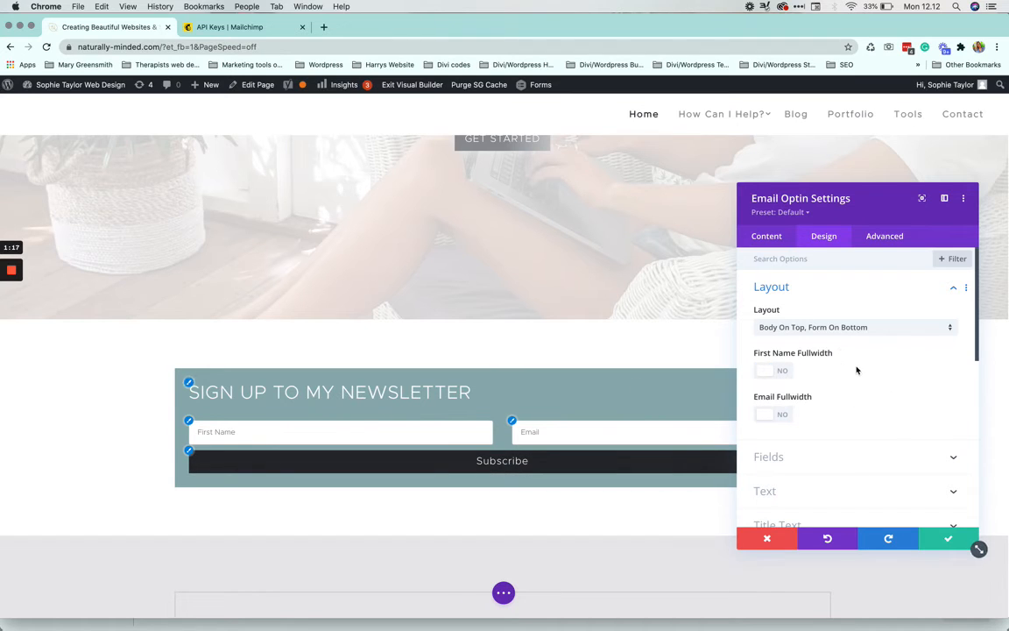
# Look through the module's remaining design options, including the button styling, and save the Email Optin settings.
pyautogui.scroll(-3, 856, 369)
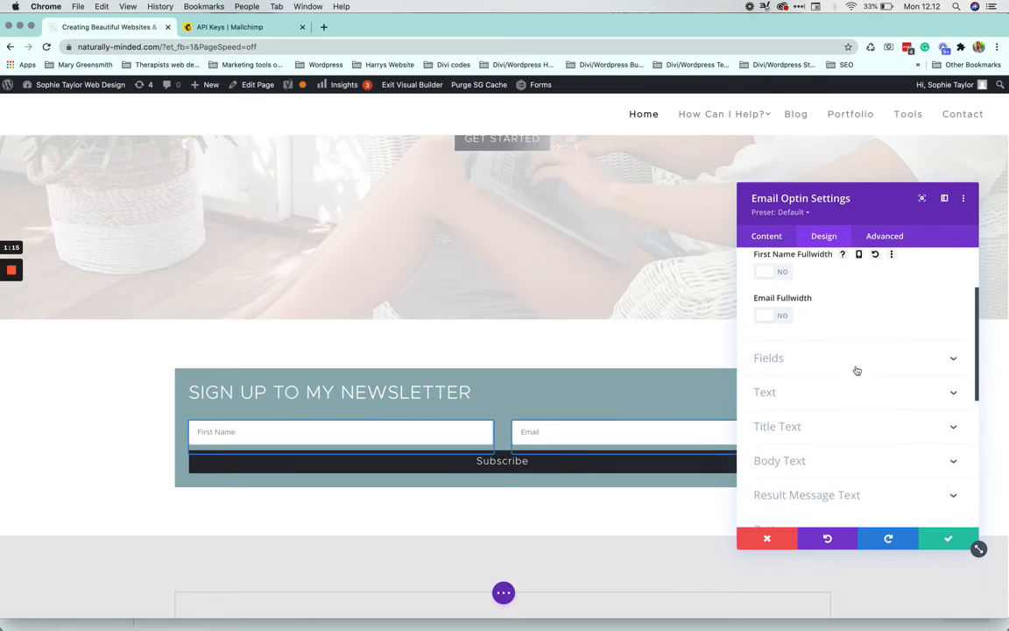
pyautogui.scroll(-5, 857, 370)
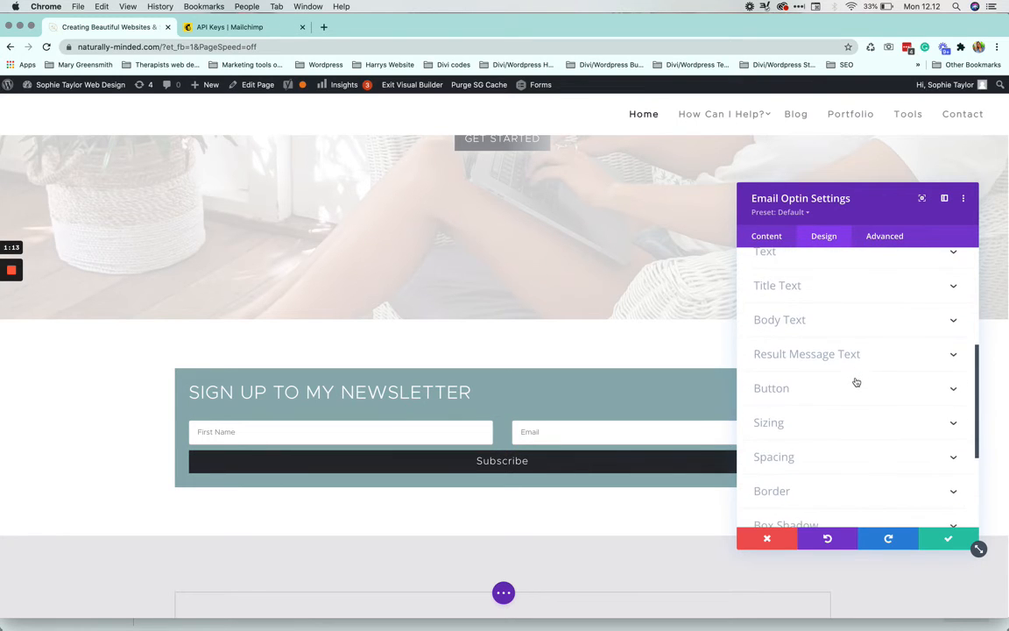
pyautogui.click(857, 382)
pyautogui.scroll(-2, 854, 385)
pyautogui.scroll(3, 854, 385)
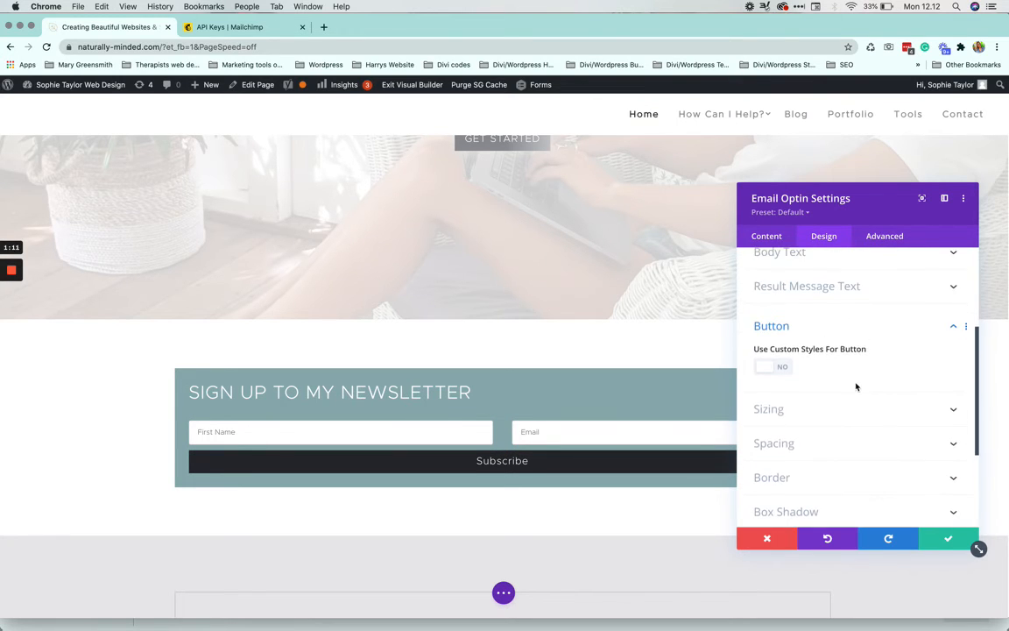
pyautogui.scroll(4, 857, 387)
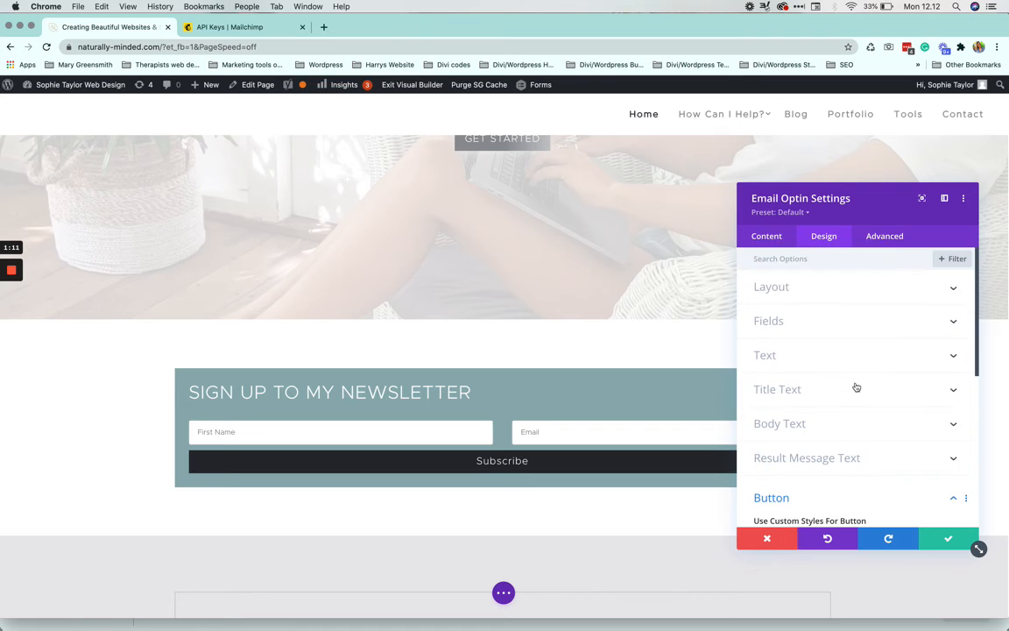
pyautogui.click(946, 539)
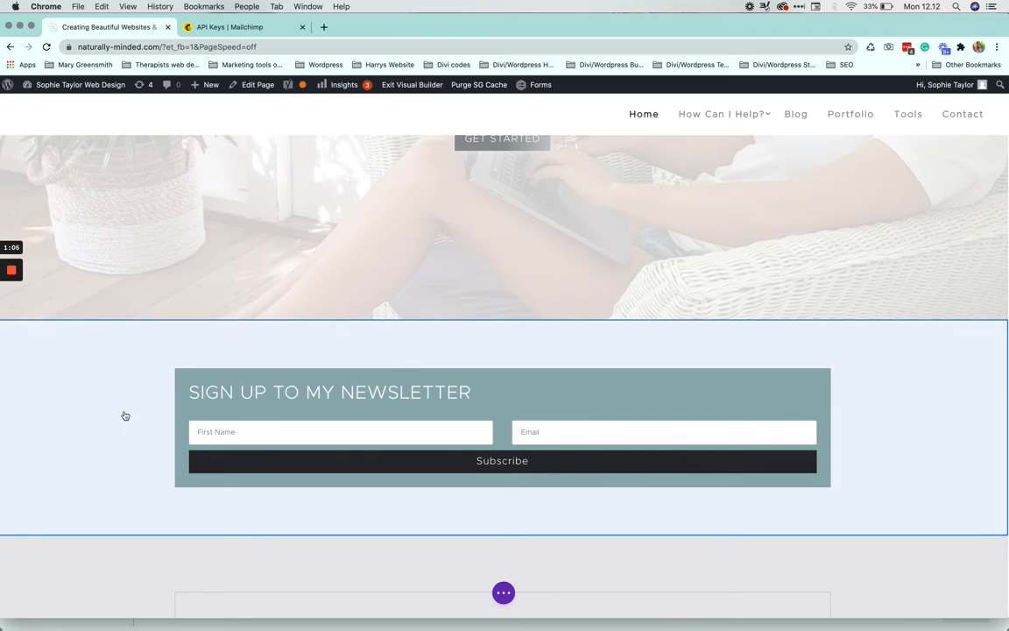
# Set the newsletter section's background color to the saved teal swatch #8fb0b3 and save the section settings.
pyautogui.scroll(1, 99, 410)
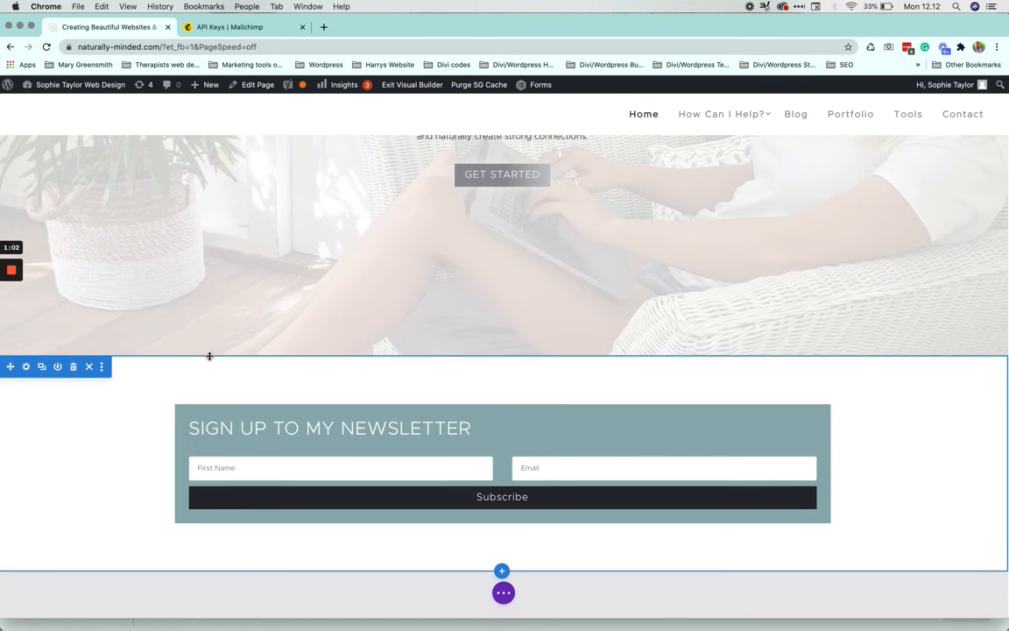
pyautogui.click(25, 366)
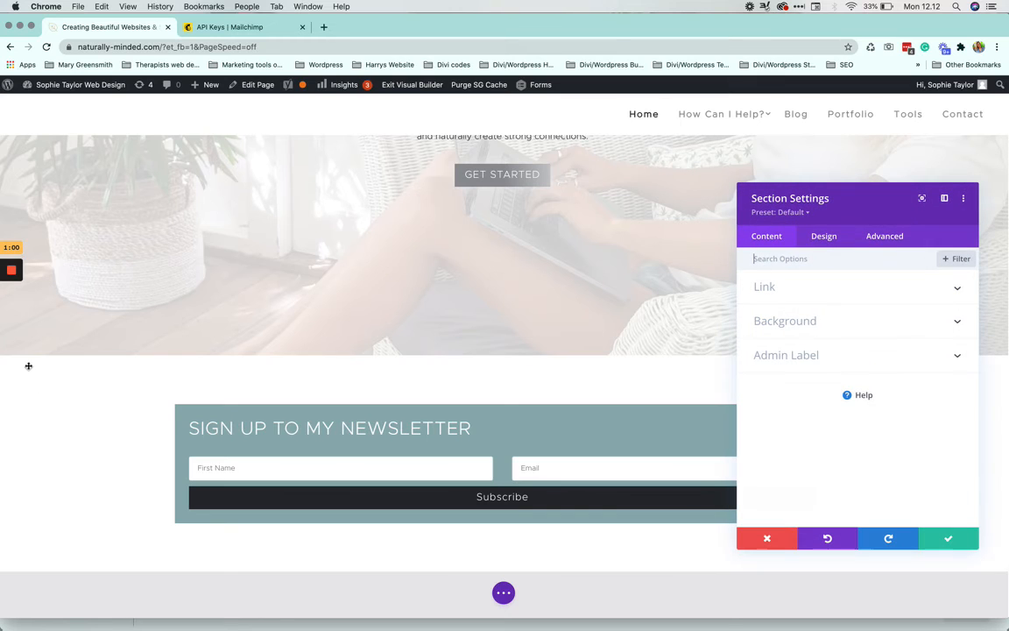
pyautogui.click(815, 321)
pyautogui.scroll(-1, 815, 326)
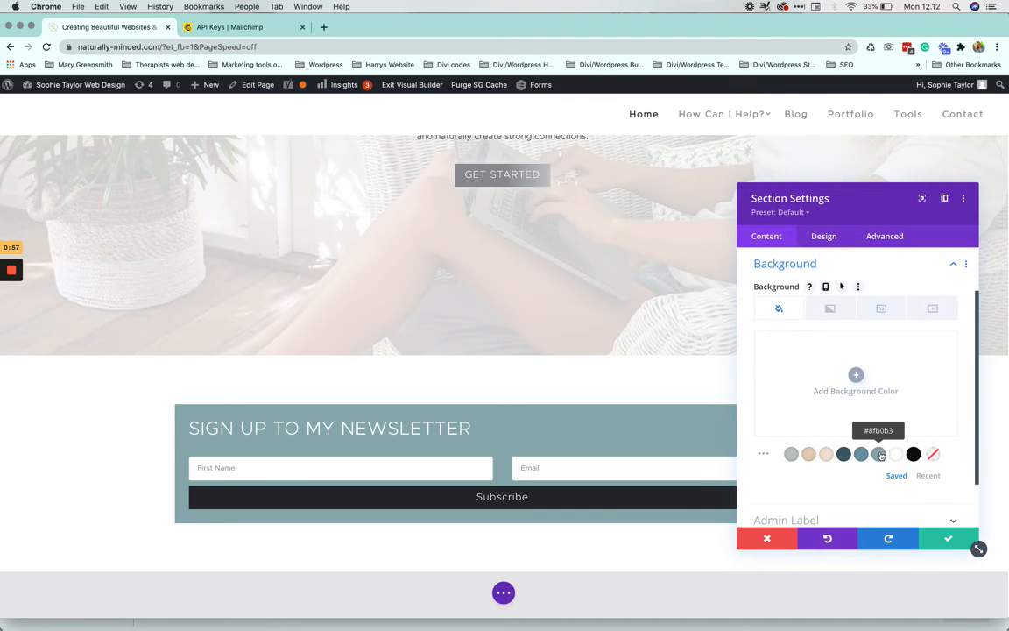
pyautogui.click(878, 454)
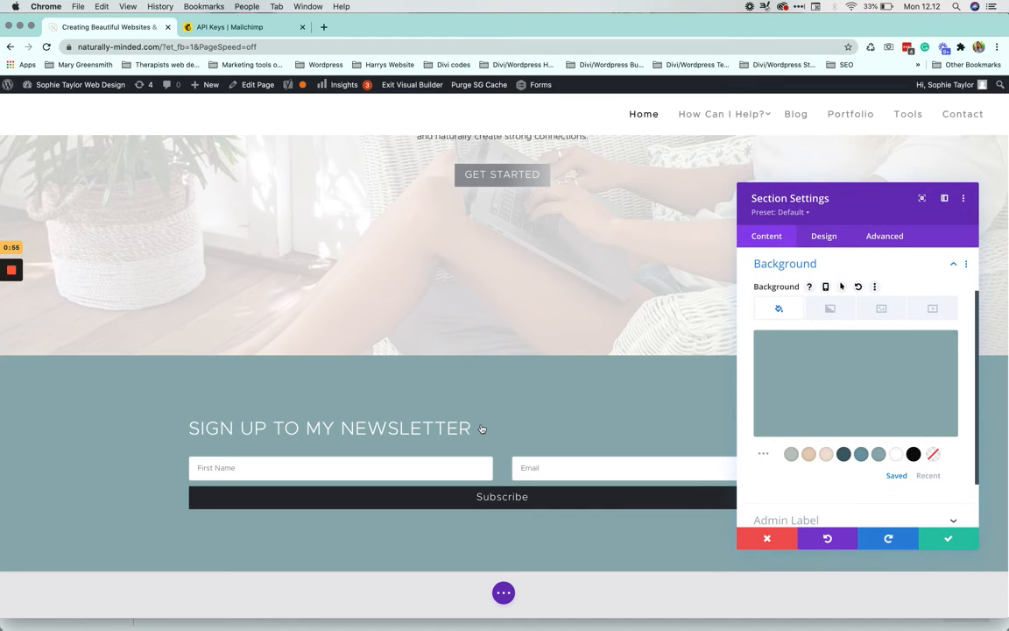
pyautogui.click(951, 539)
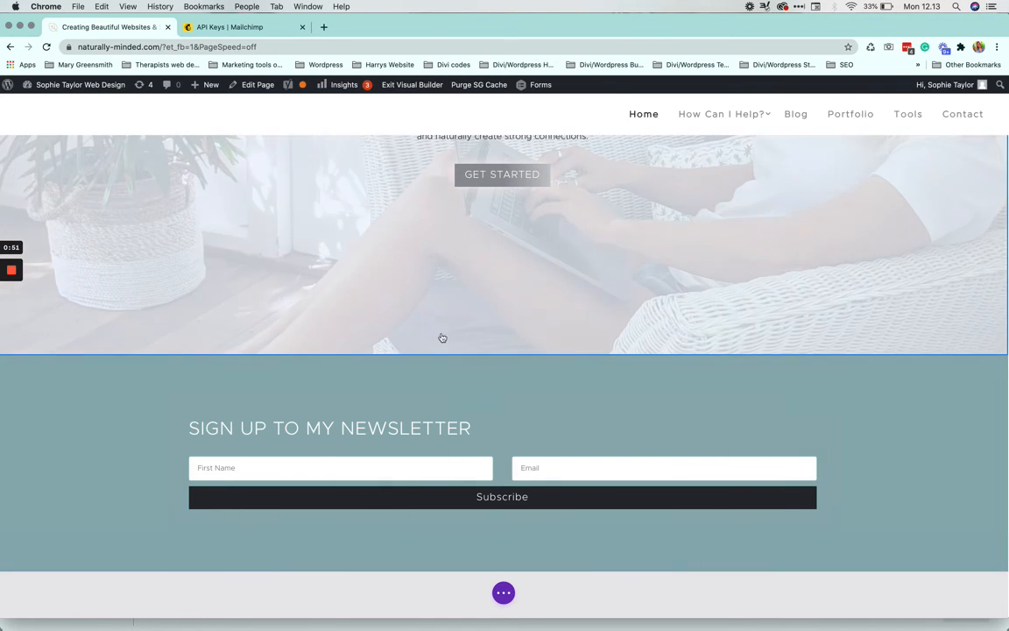
# Remove the newsletter section's top and bottom padding and the sign-up row's bottom padding.
pyautogui.scroll(2, 458, 410)
pyautogui.scroll(-3, 458, 409)
pyautogui.scroll(2, 457, 409)
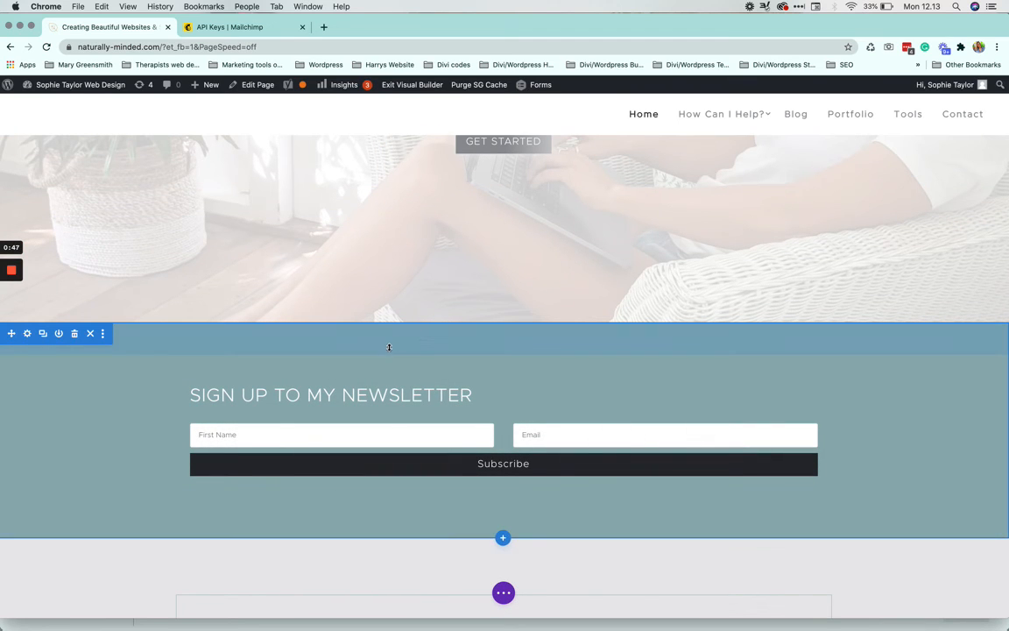
pyautogui.moveTo(389, 349); pyautogui.dragTo(388, 316)
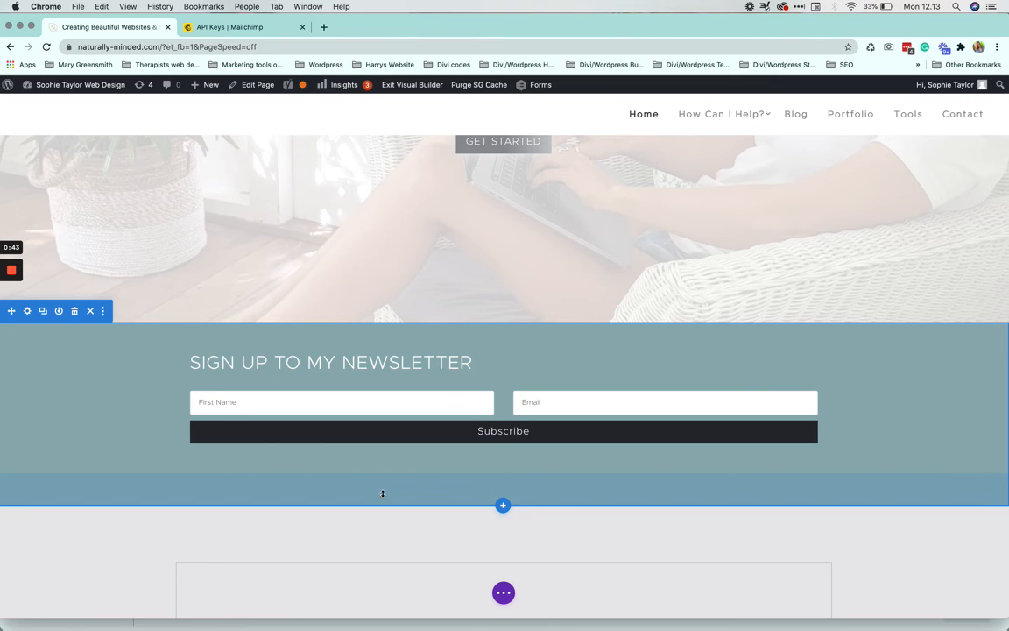
pyautogui.moveTo(382, 493); pyautogui.dragTo(374, 430)
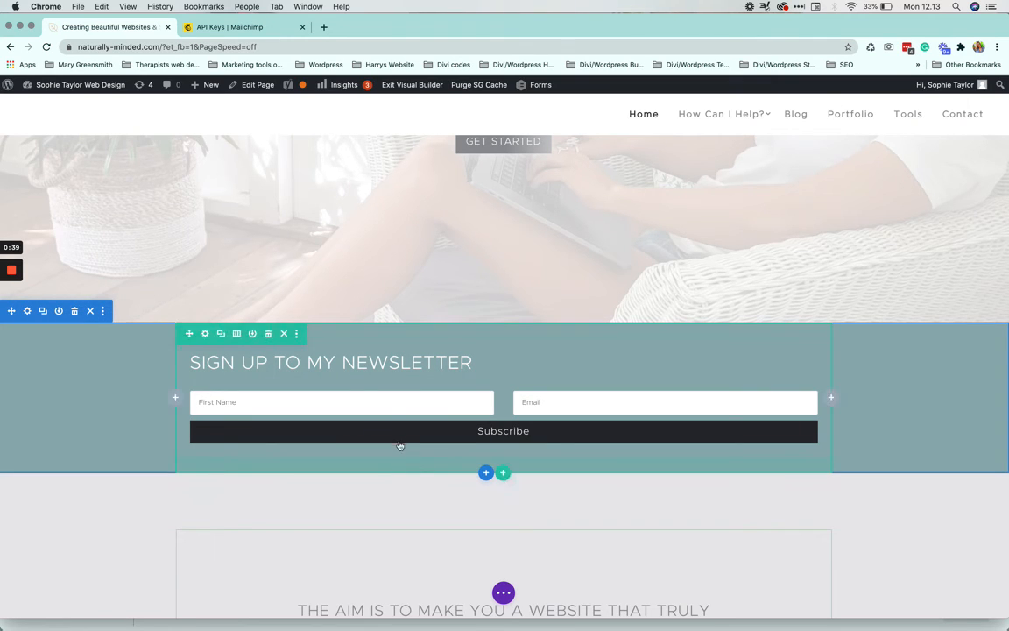
pyautogui.moveTo(399, 446); pyautogui.dragTo(405, 422)
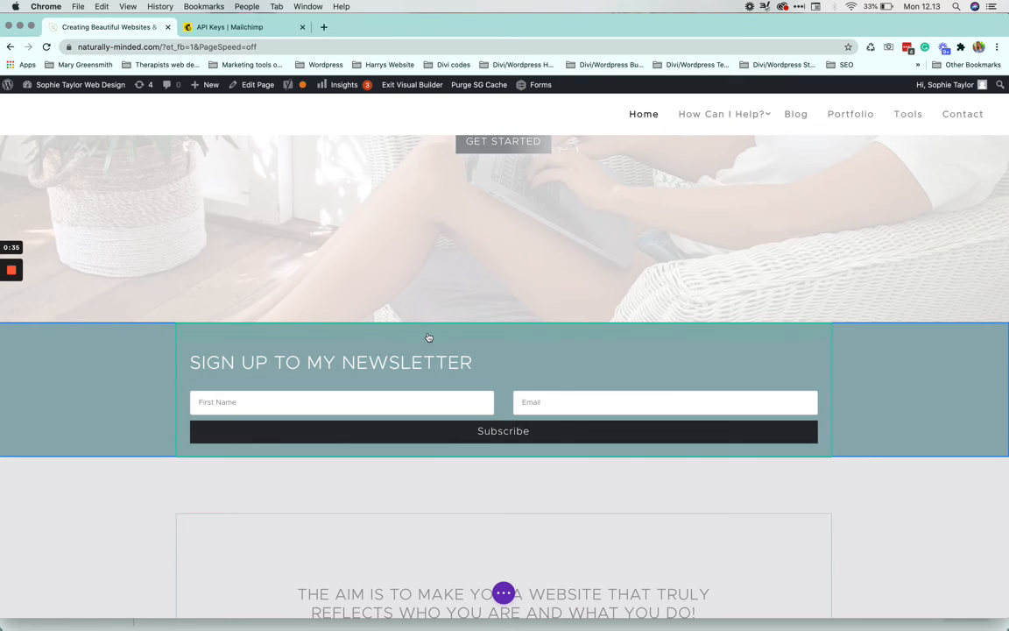
pyautogui.moveTo(428, 337)
pyautogui.mouseDown()
pyautogui.moveTo(430, 306)
pyautogui.moveTo(428, 353)
pyautogui.mouseUp()
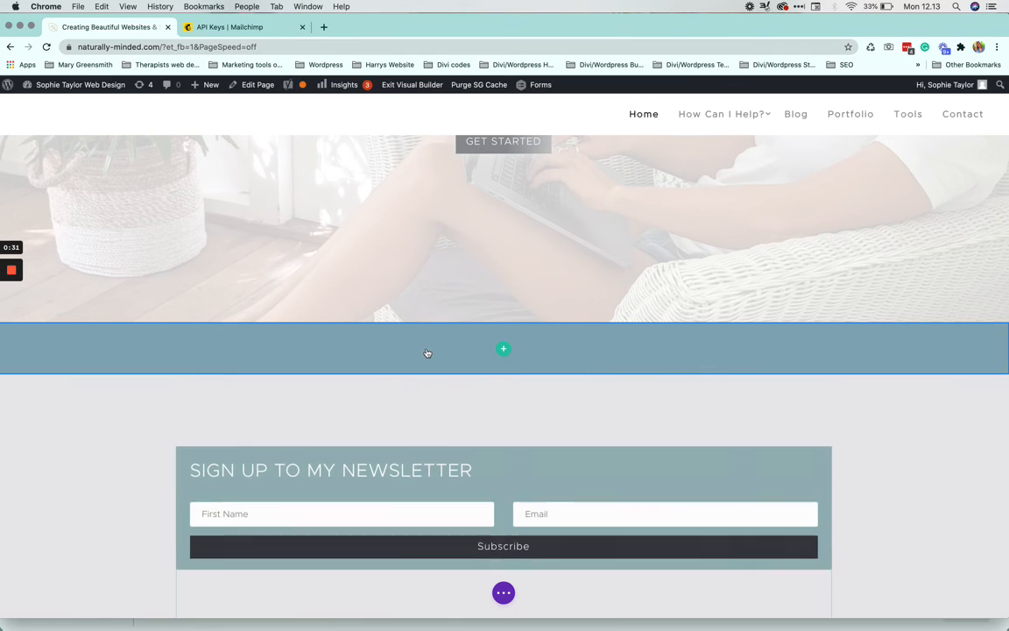
pyautogui.scroll(-2, 427, 353)
pyautogui.scroll(-2, 427, 353)
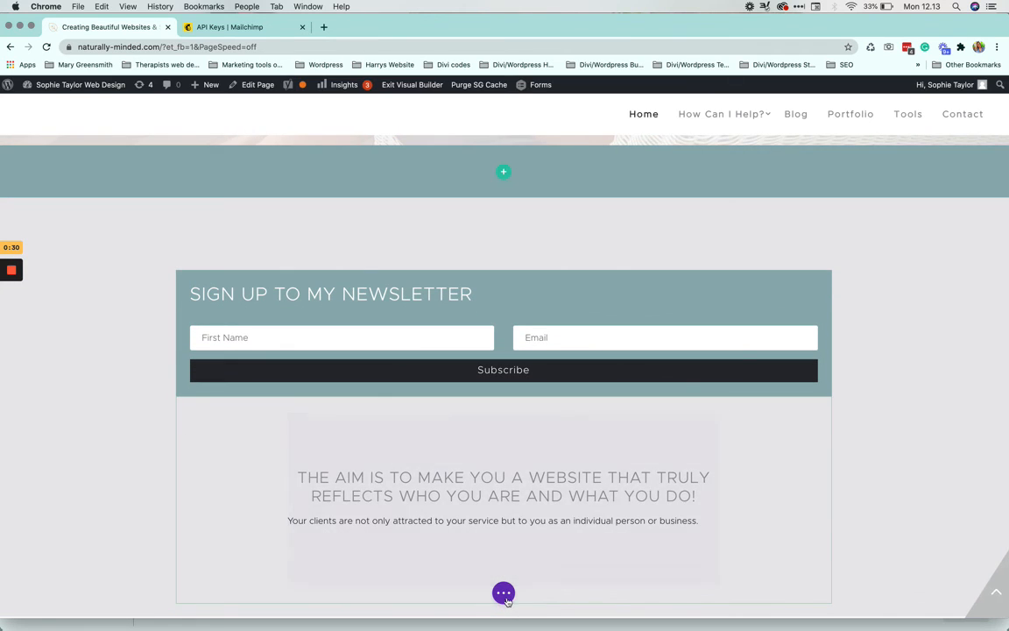
pyautogui.click(503, 593)
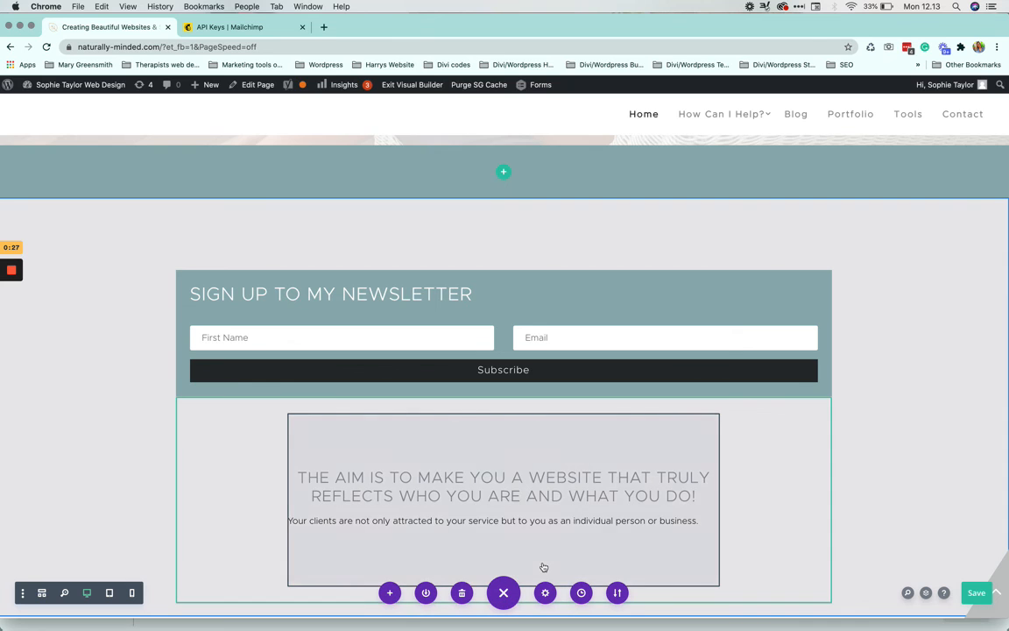
pyautogui.scroll(4, 541, 566)
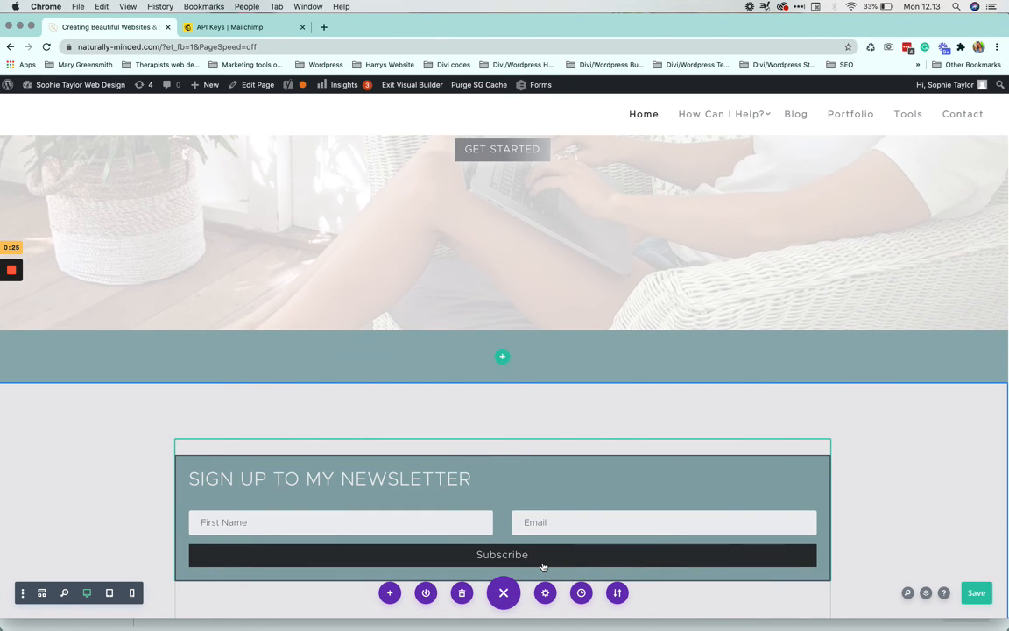
pyautogui.press('super+z')
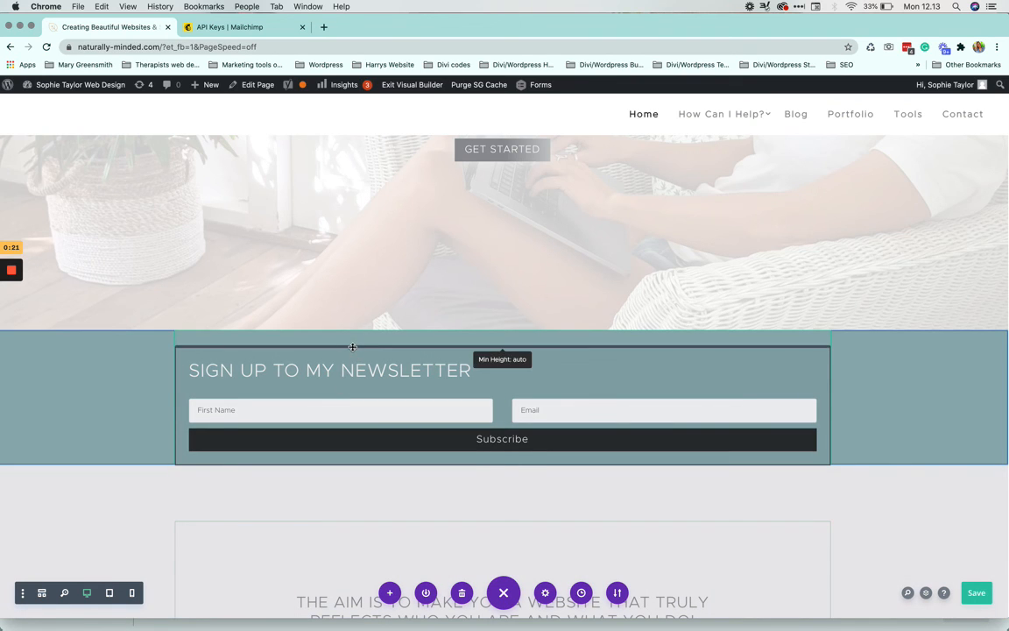
# Save the page and remove the sign-up row's top padding above the newsletter form.
pyautogui.moveTo(349, 340)
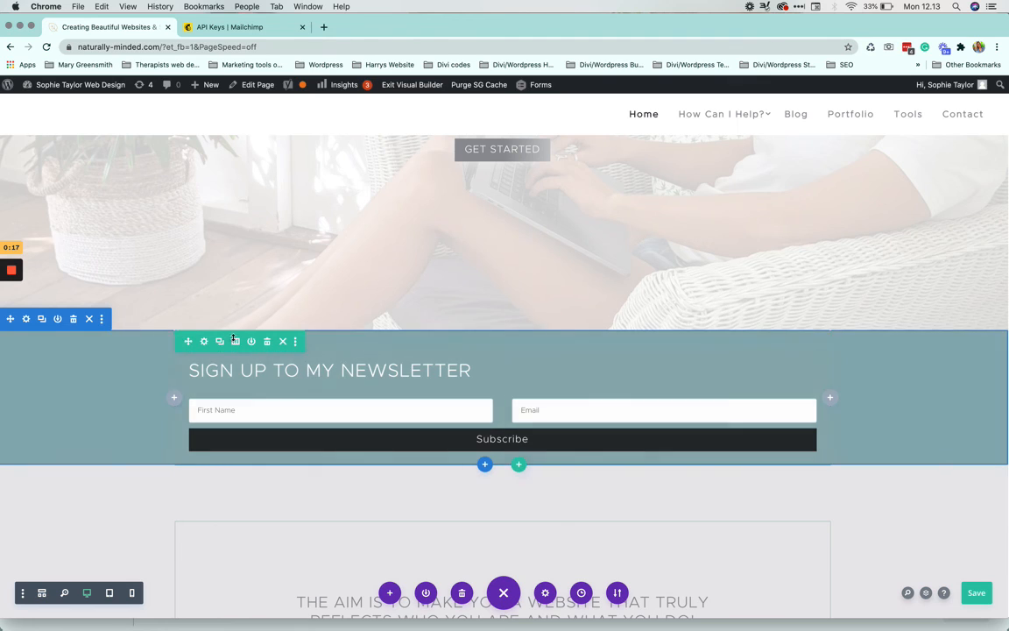
pyautogui.press('super+s')
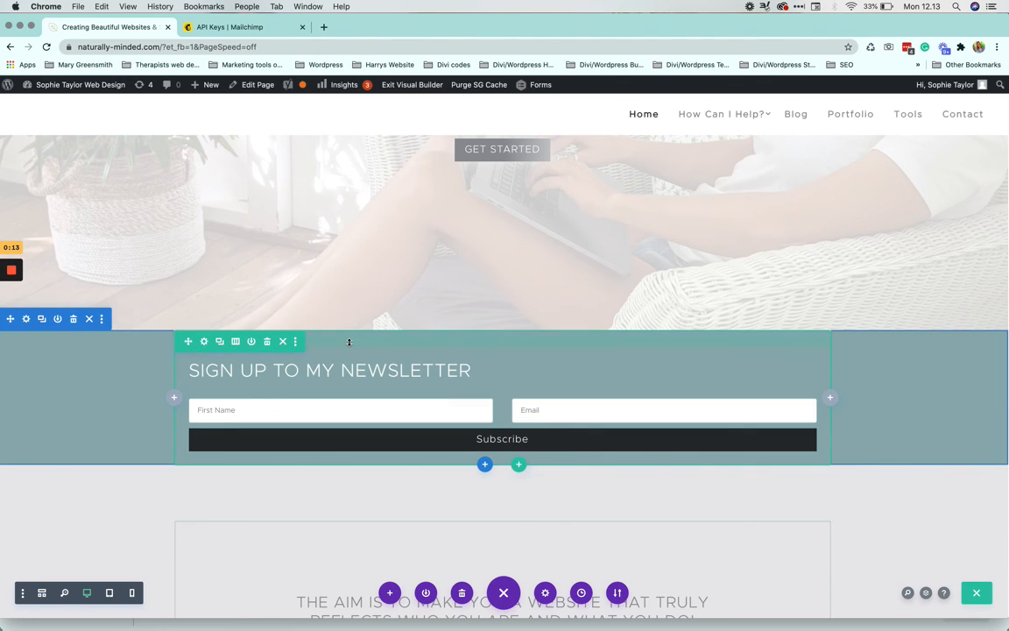
pyautogui.moveTo(349, 337); pyautogui.dragTo(349, 324)
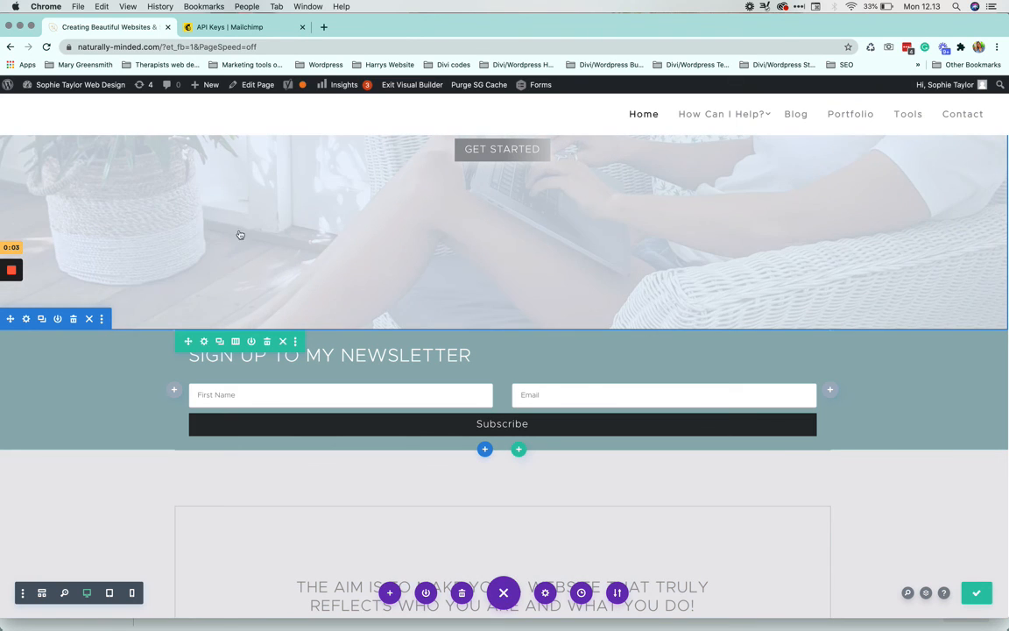
pyautogui.moveTo(12, 270)
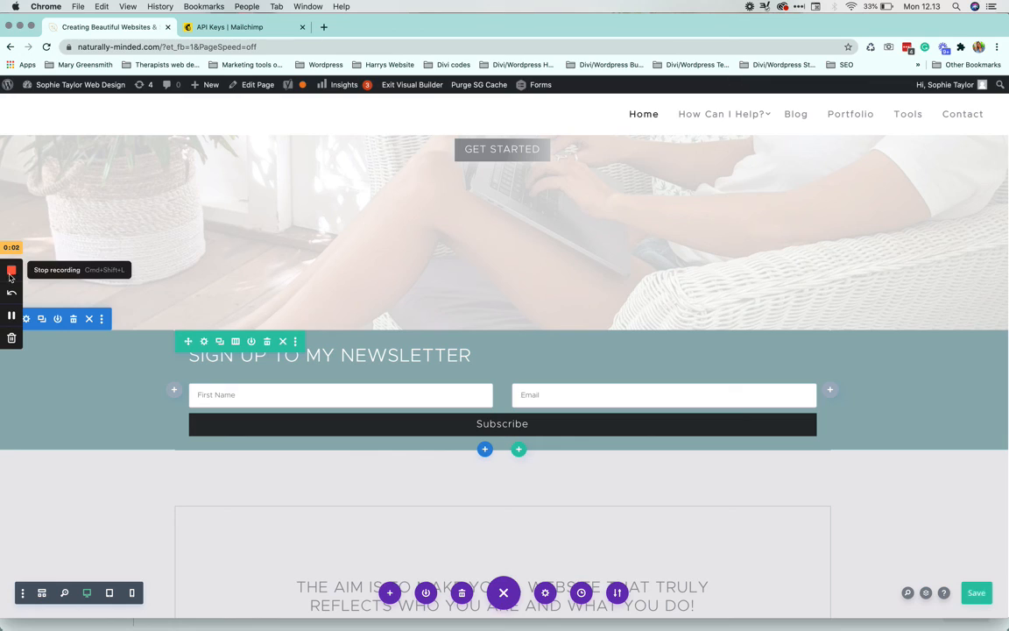